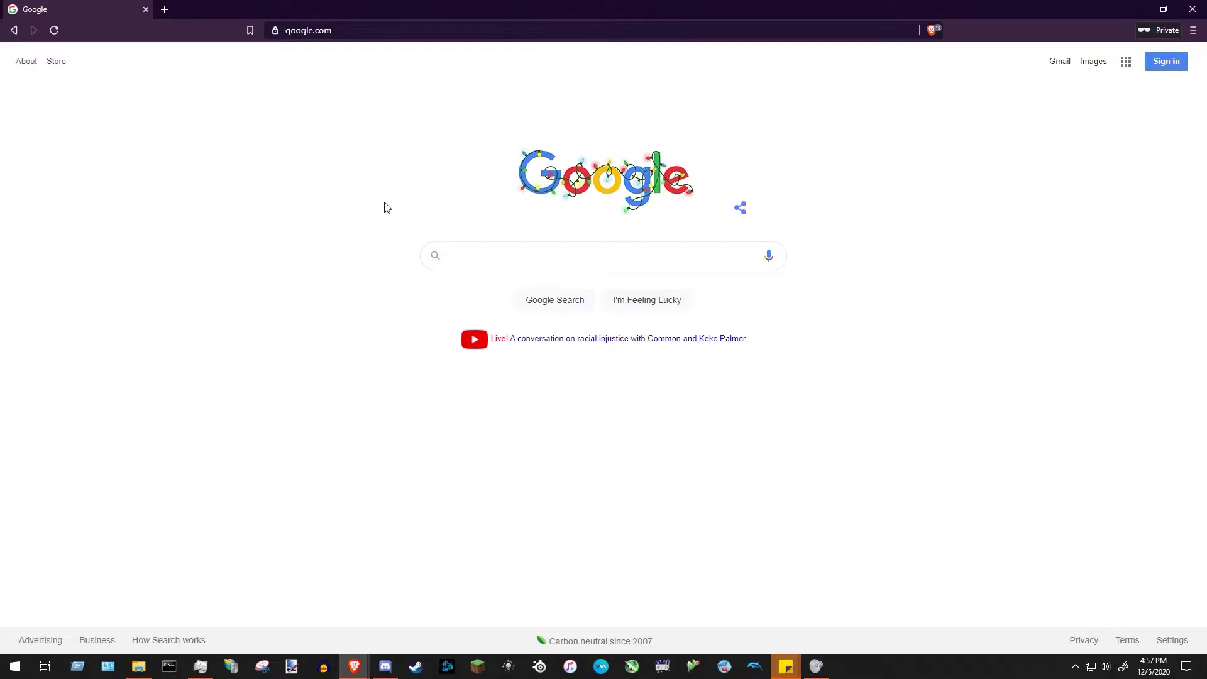
Search Google for 'real time corruptor'.
left_click(610, 268)
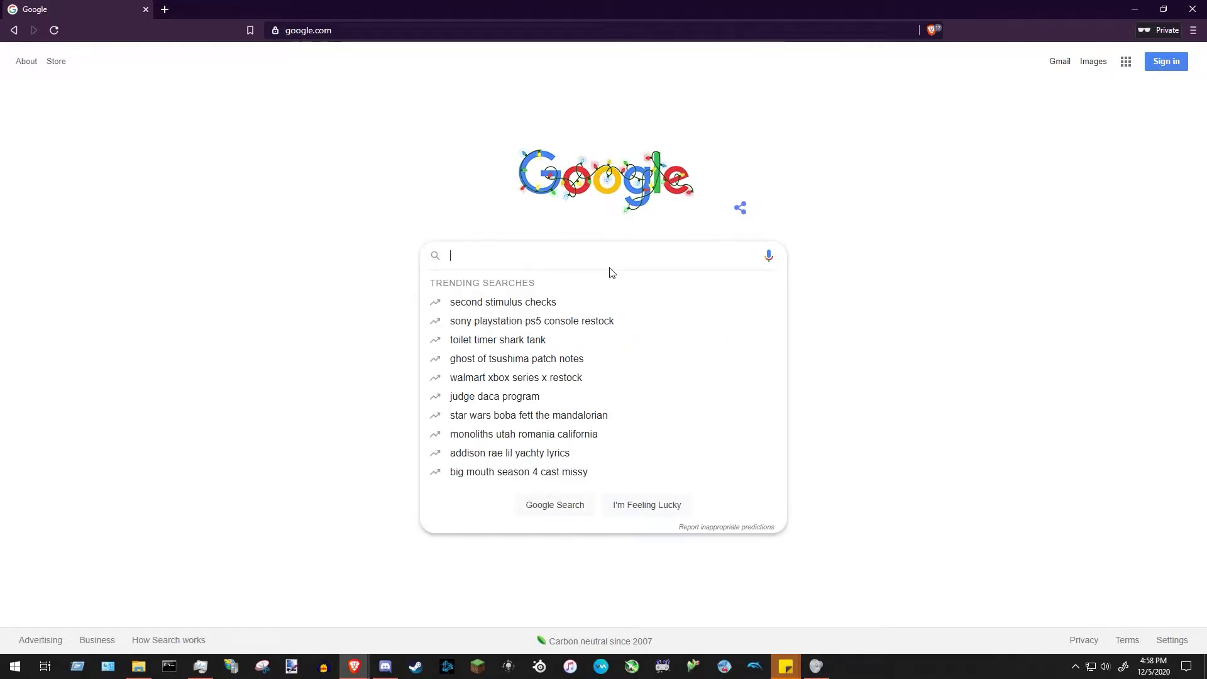
type("real time cor")
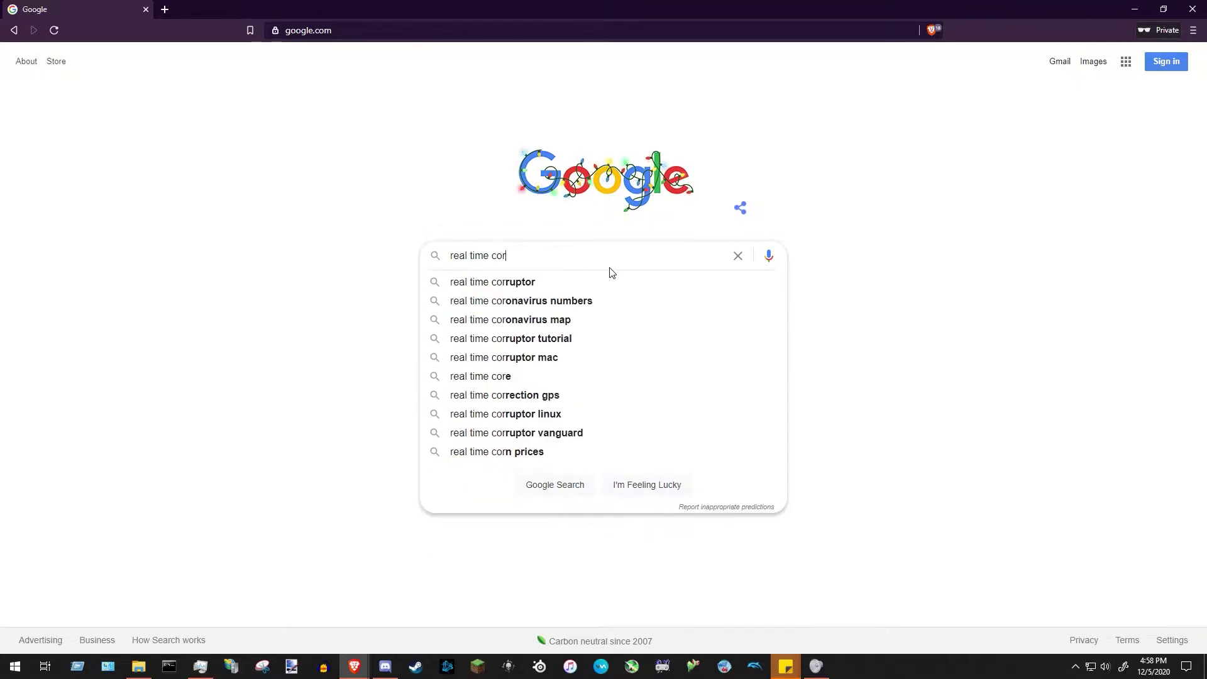
type("ruptor")
key("Return")
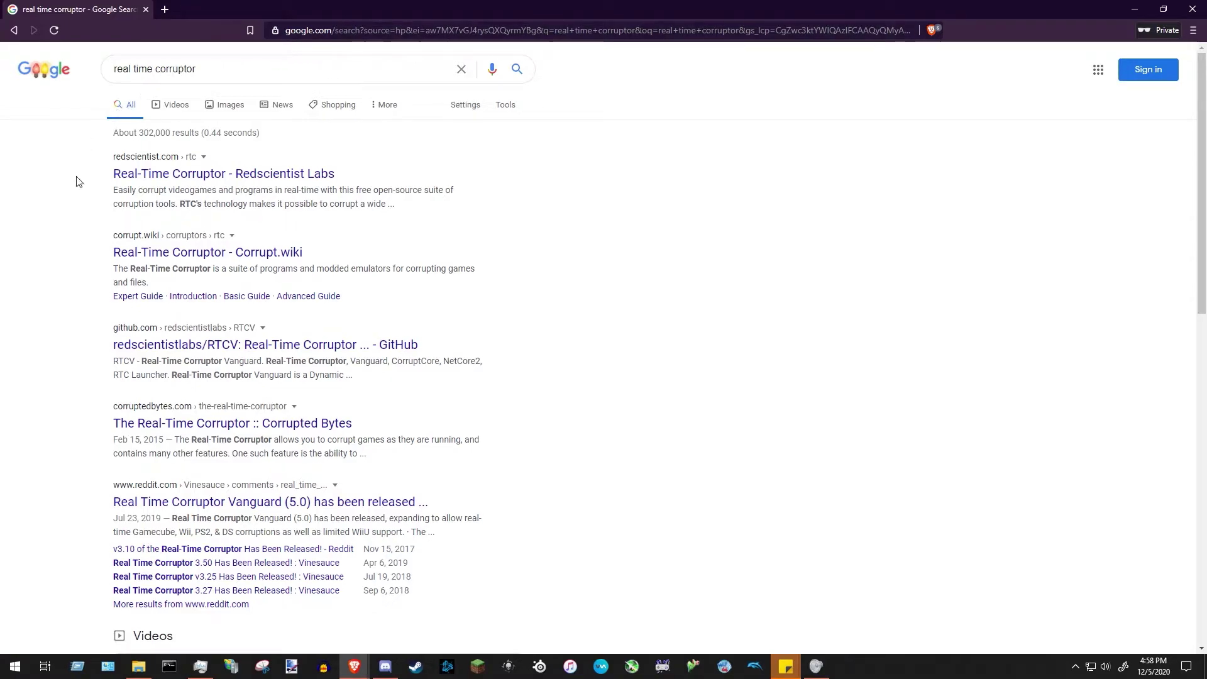
Open the Redscientist Labs Real-Time Corruptor page and scroll to the download section's Windows 10 requirement.
left_click(131, 182)
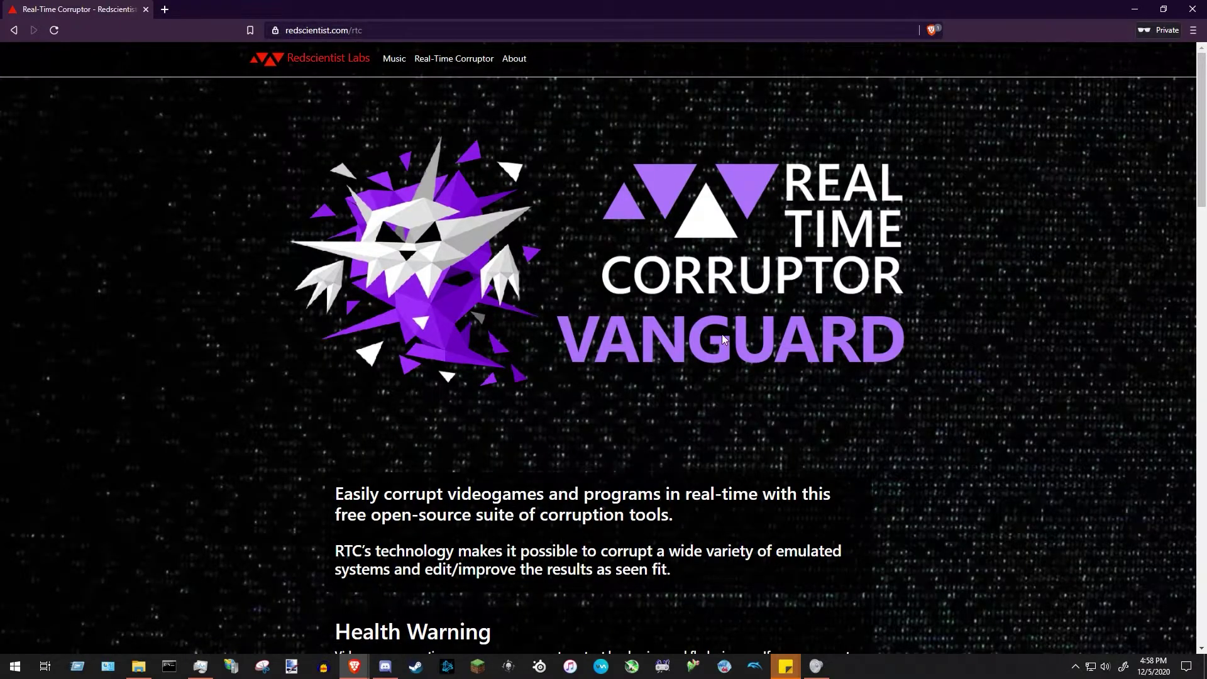
scroll(953, 396, "down", 3)
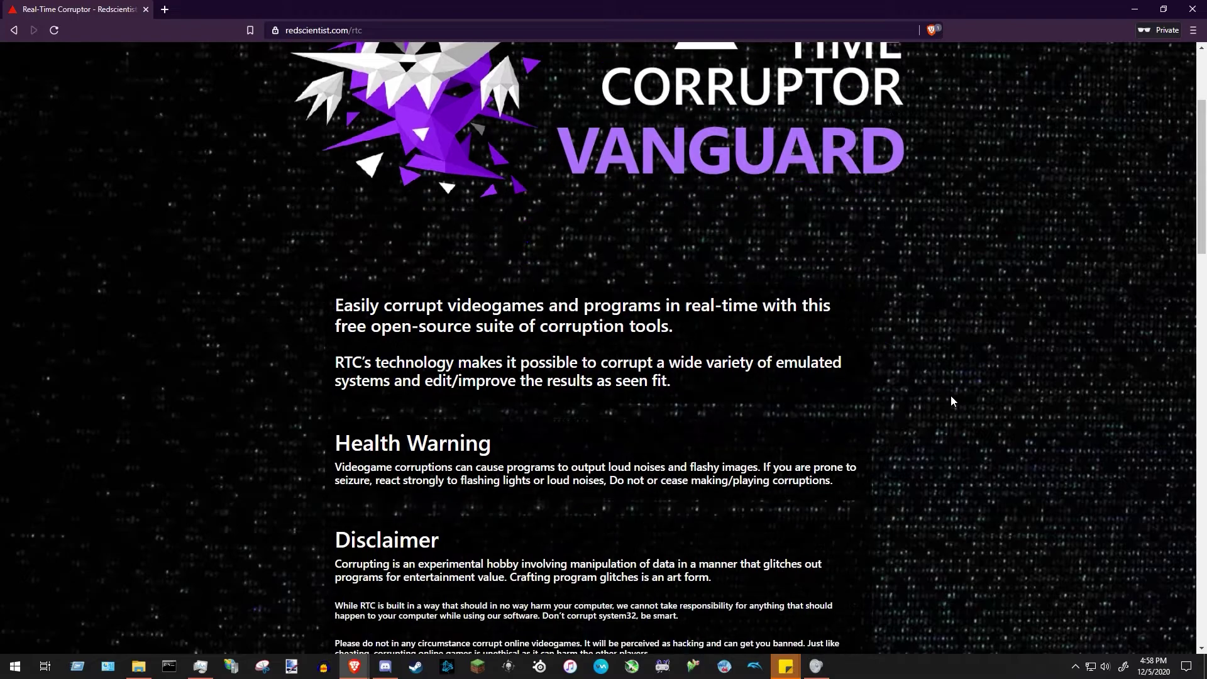
scroll(984, 313, "down", 3)
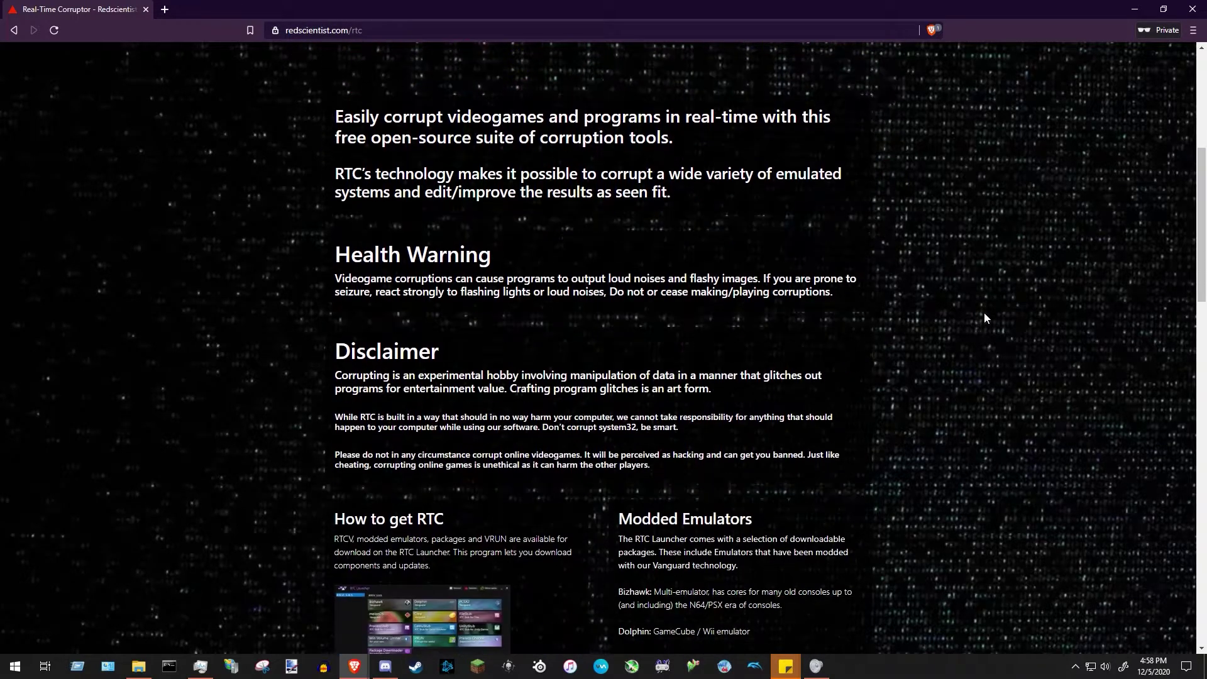
scroll(984, 315, "down", 3)
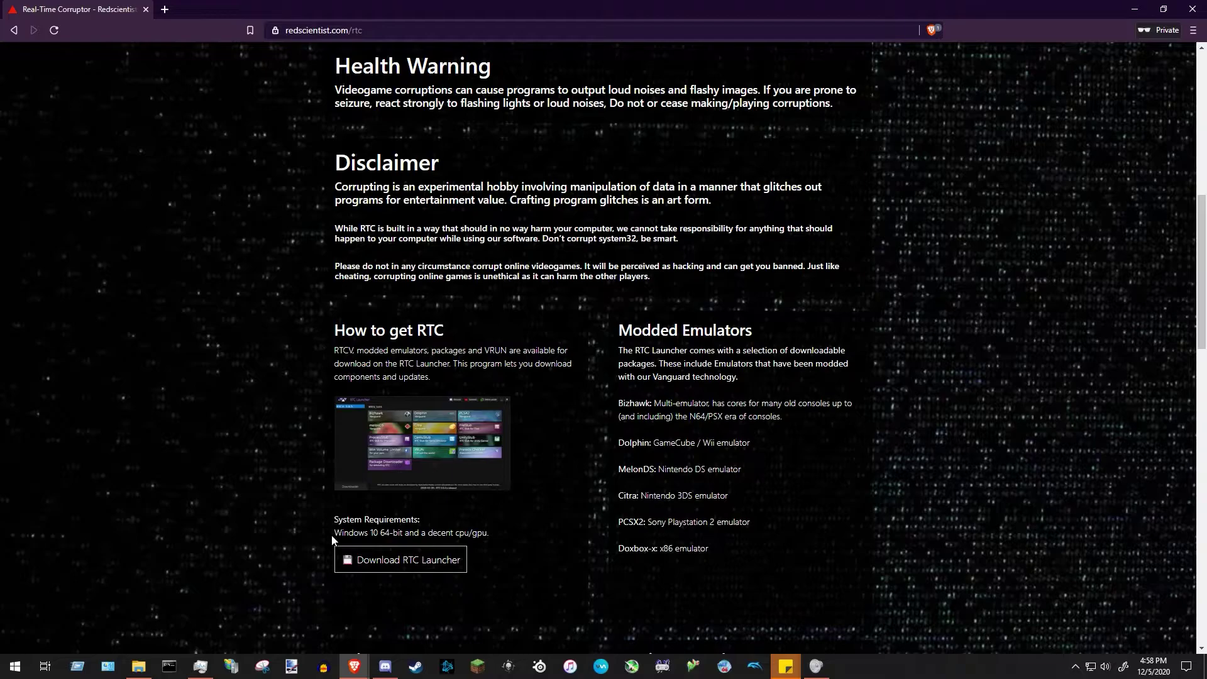
left_click_drag(333, 540, 417, 538)
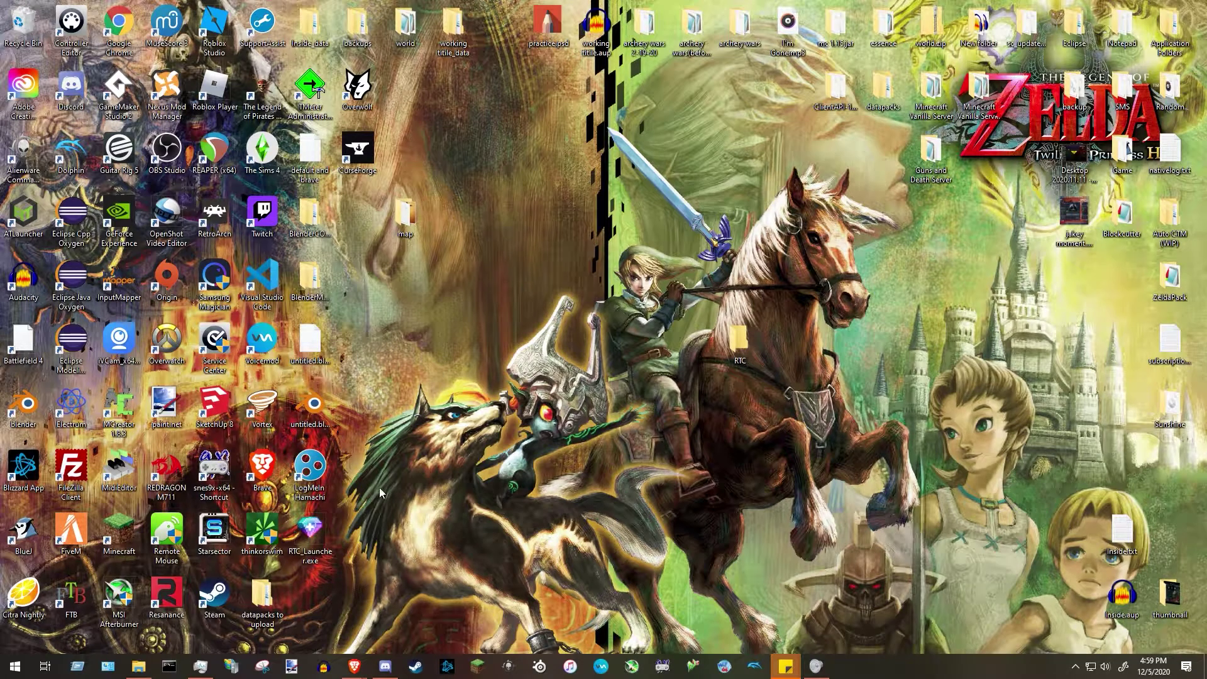
Move RTC_Launcher.exe into the RTC desktop folder, then open the folder and select the launcher.
left_click_drag(318, 544, 628, 327)
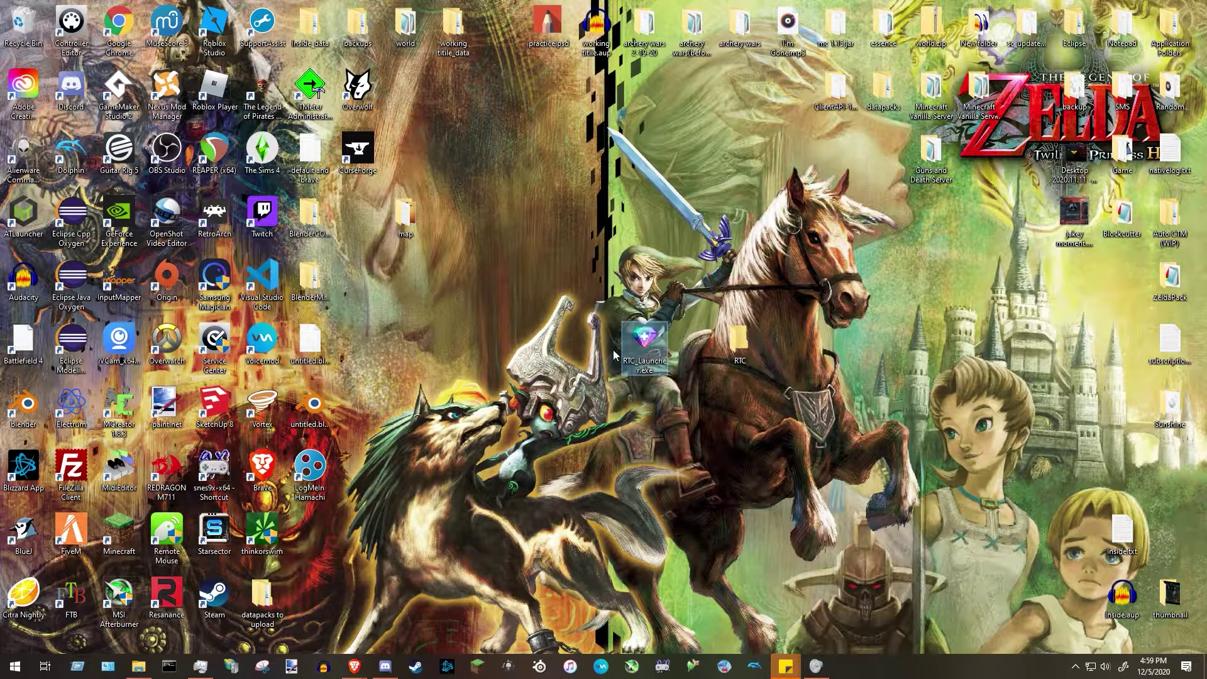
left_click_drag(644, 343, 747, 339)
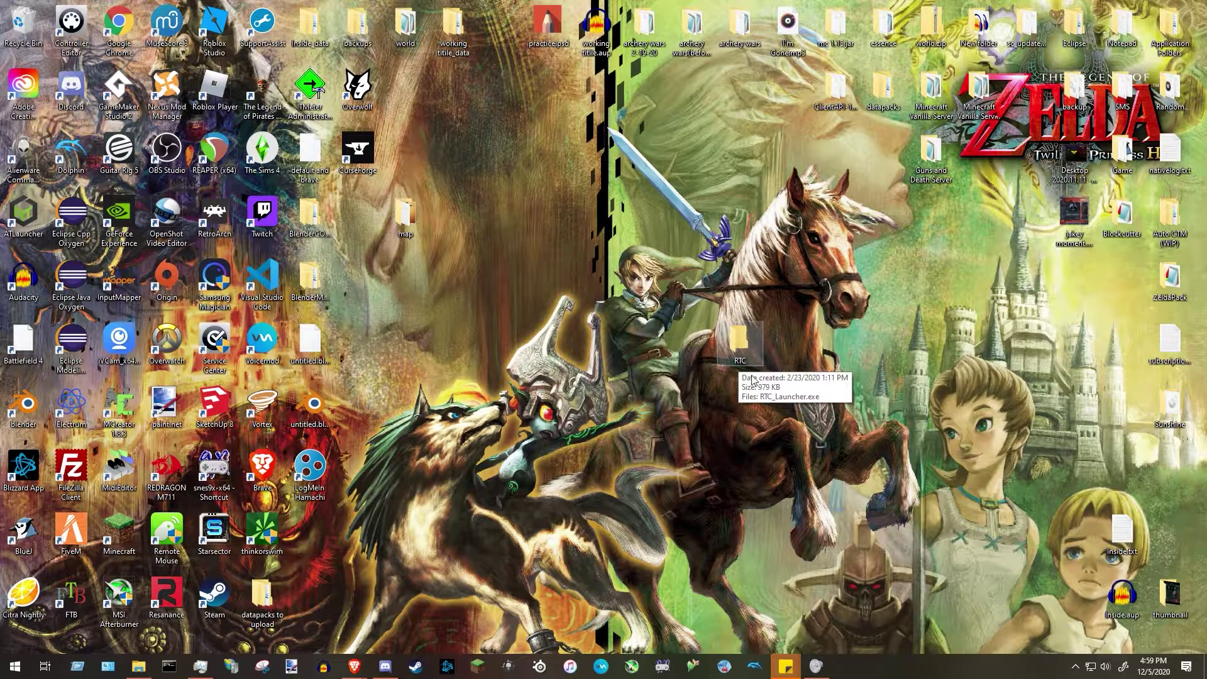
double_click(758, 340)
left_click_drag(694, 140, 765, 195)
left_click(378, 186)
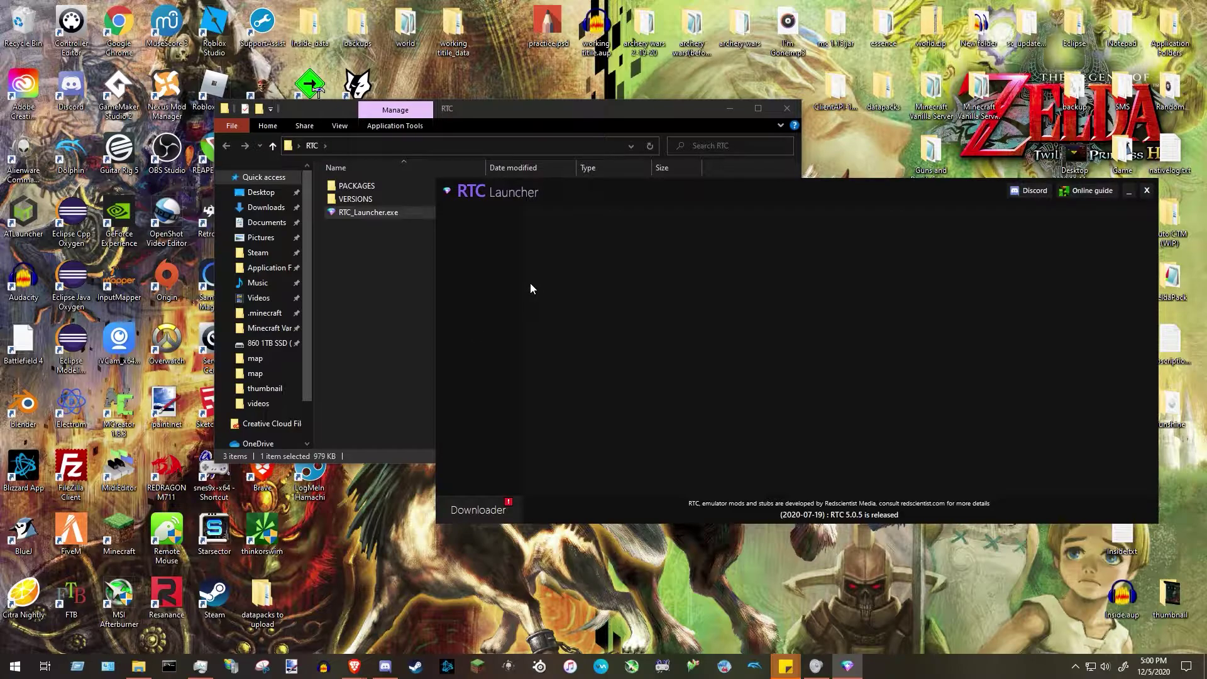
Download 'RTCV_5.0.5 (Latest version)' from the launcher's online version list.
left_click(478, 510)
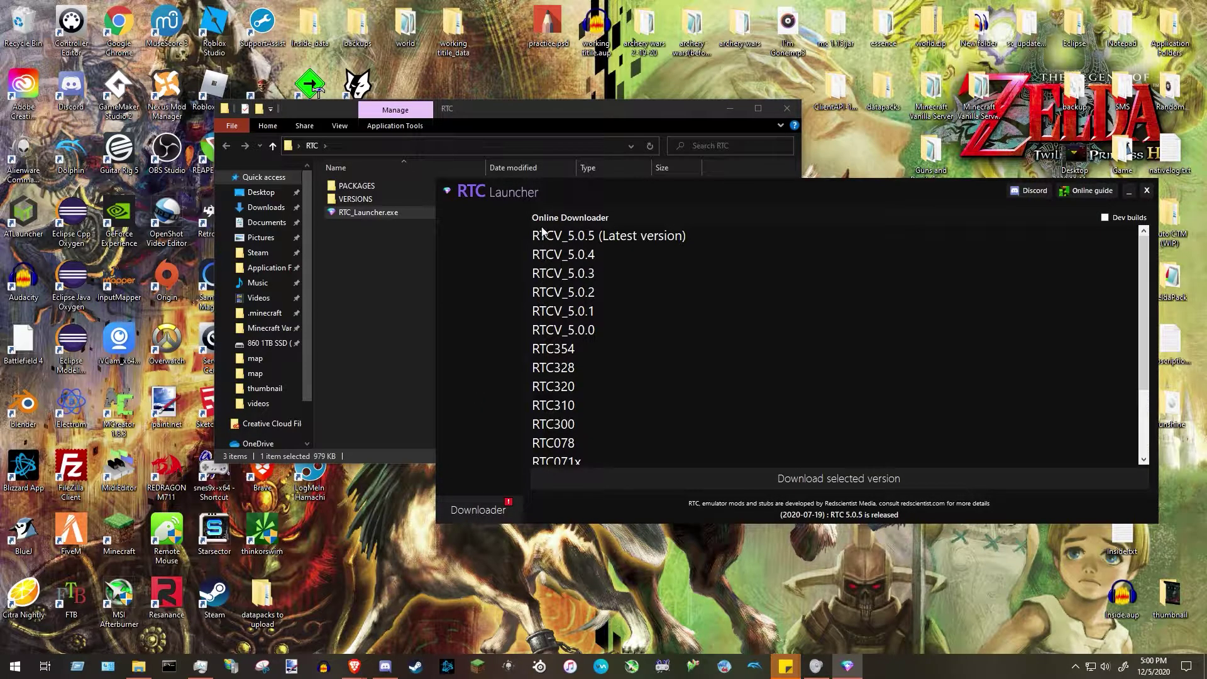
left_click(624, 237)
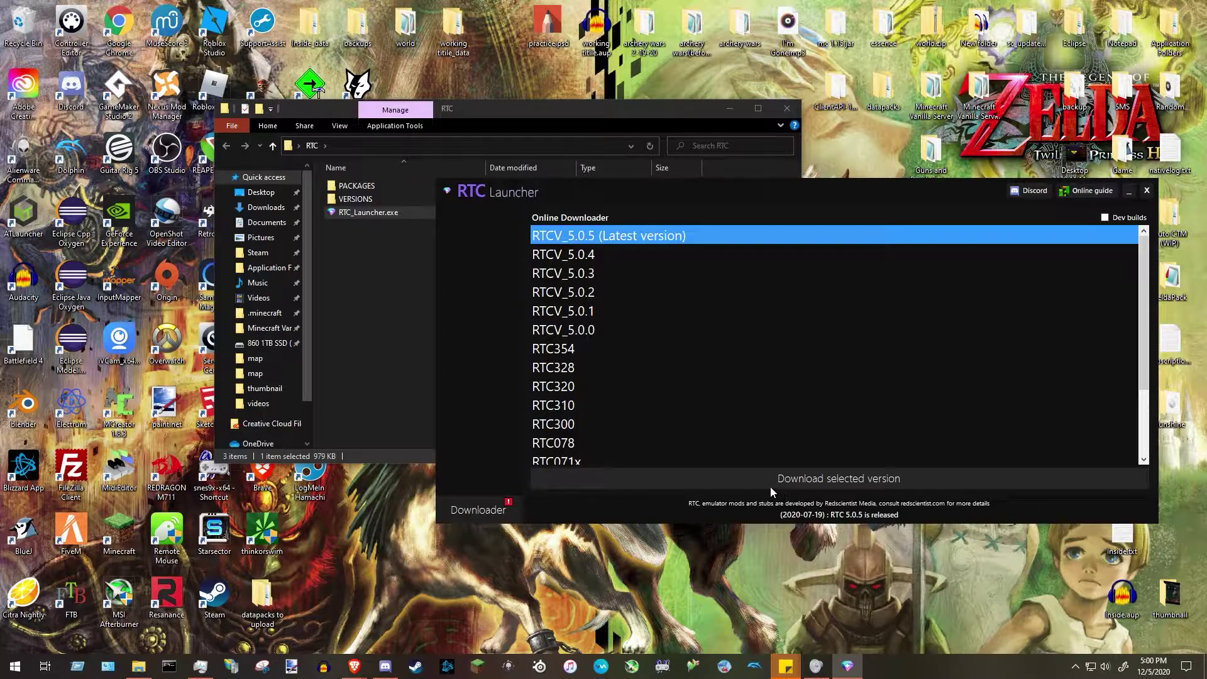
left_click(756, 479)
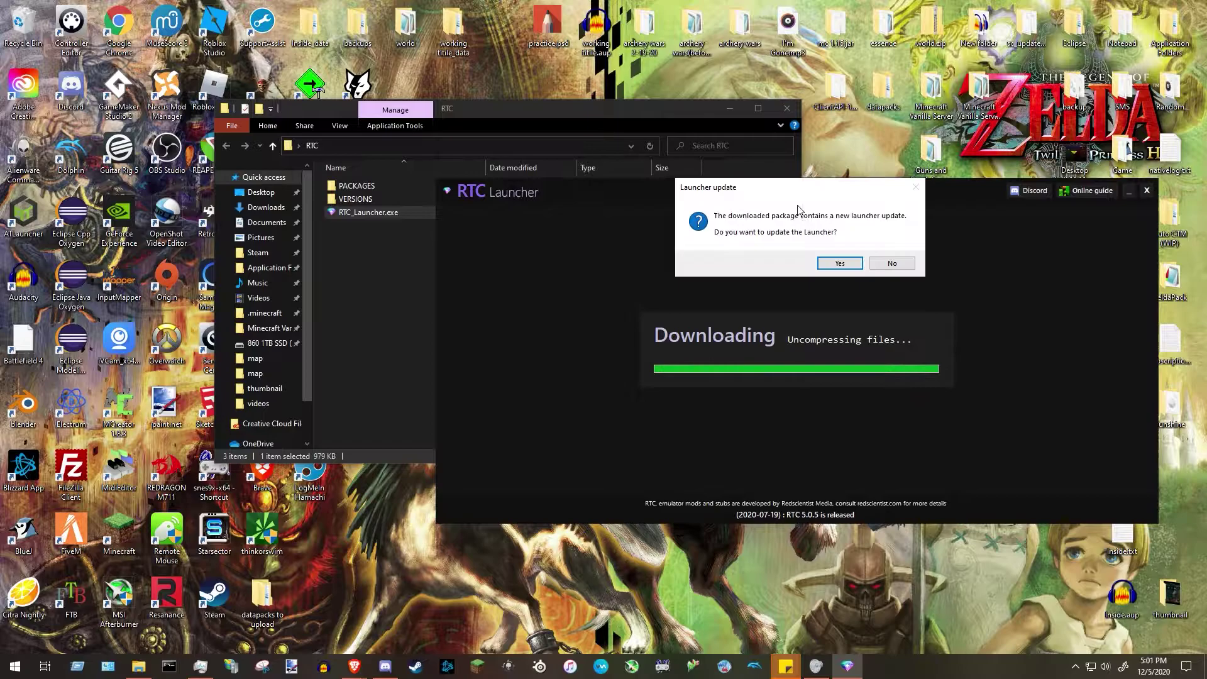
Accept the launcher update prompt so RTCV_5.0.5 finishes installing.
left_click_drag(796, 192, 785, 186)
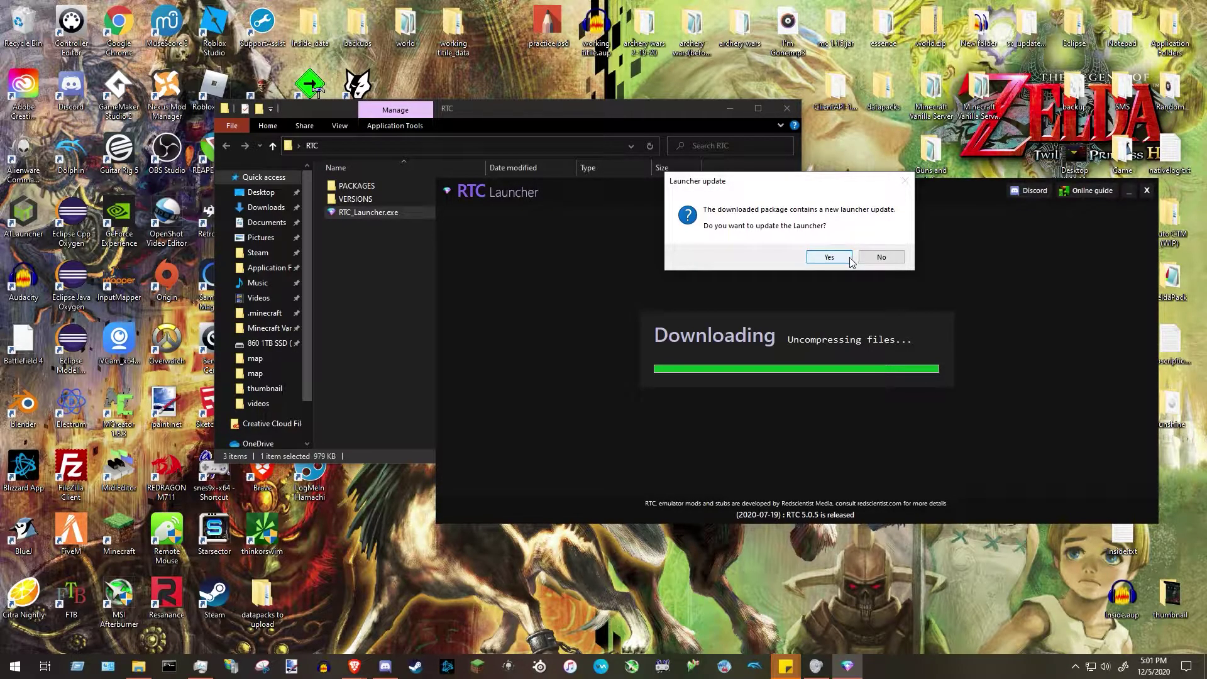
left_click(830, 257)
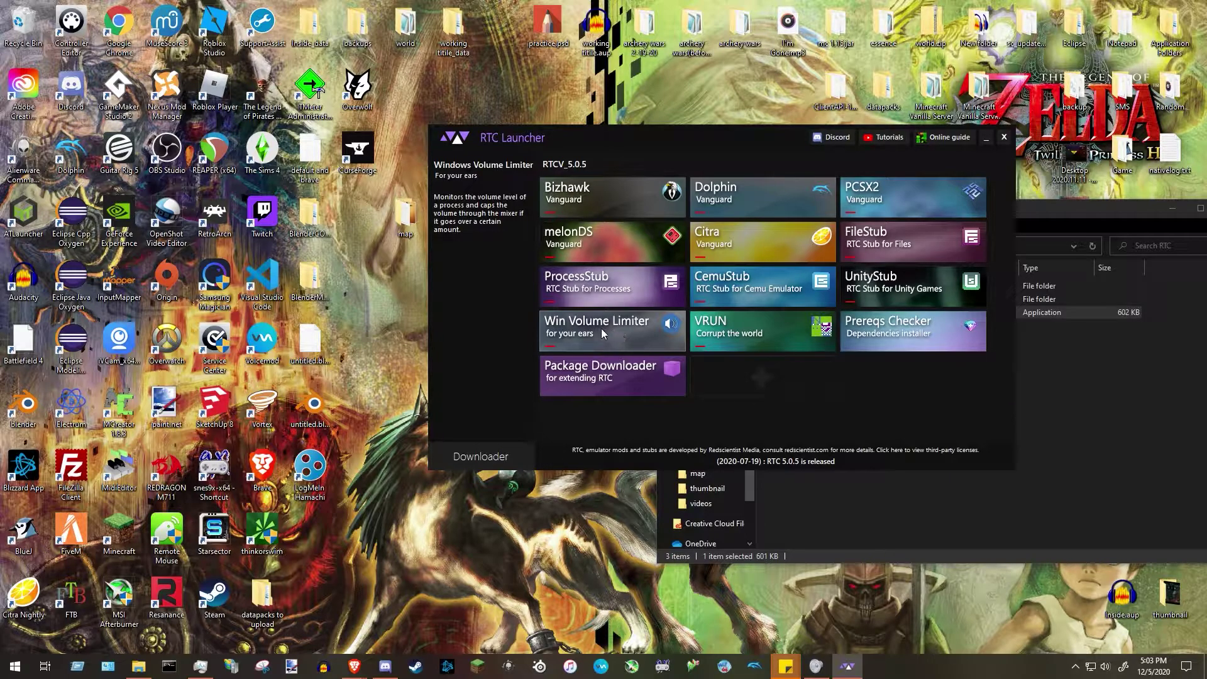
Download the missing WVL component from the Win Volume Limiter tile.
left_click(640, 338)
left_click_drag(629, 307, 513, 220)
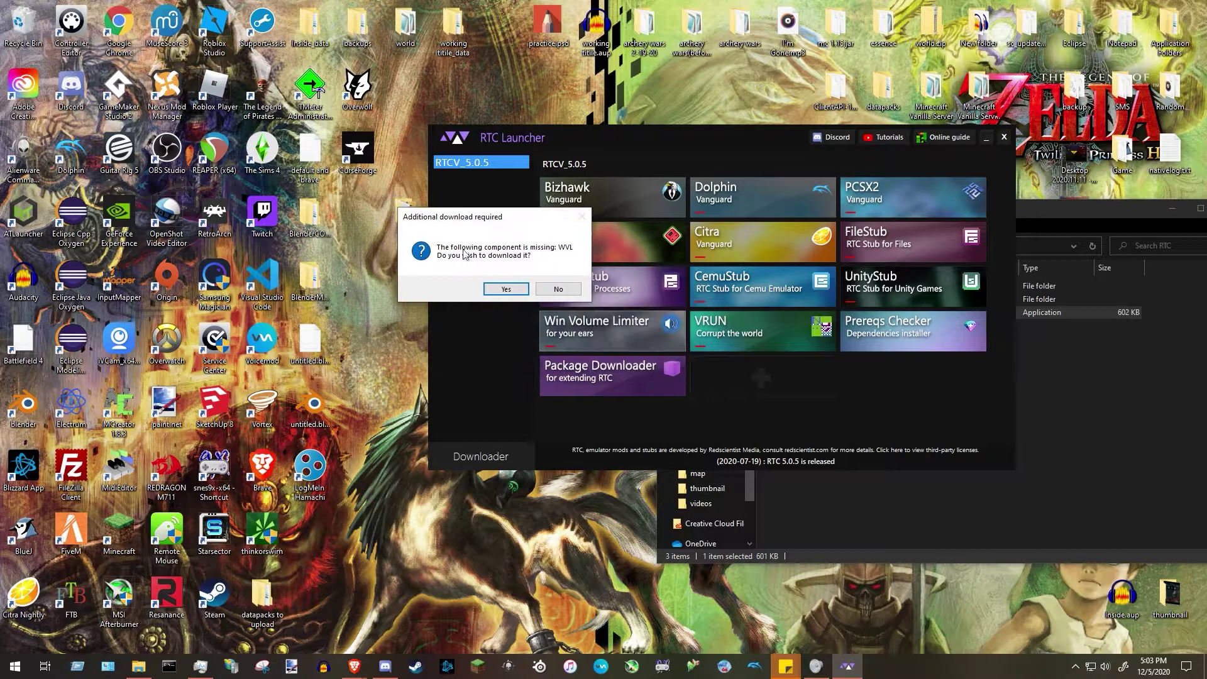
left_click(503, 289)
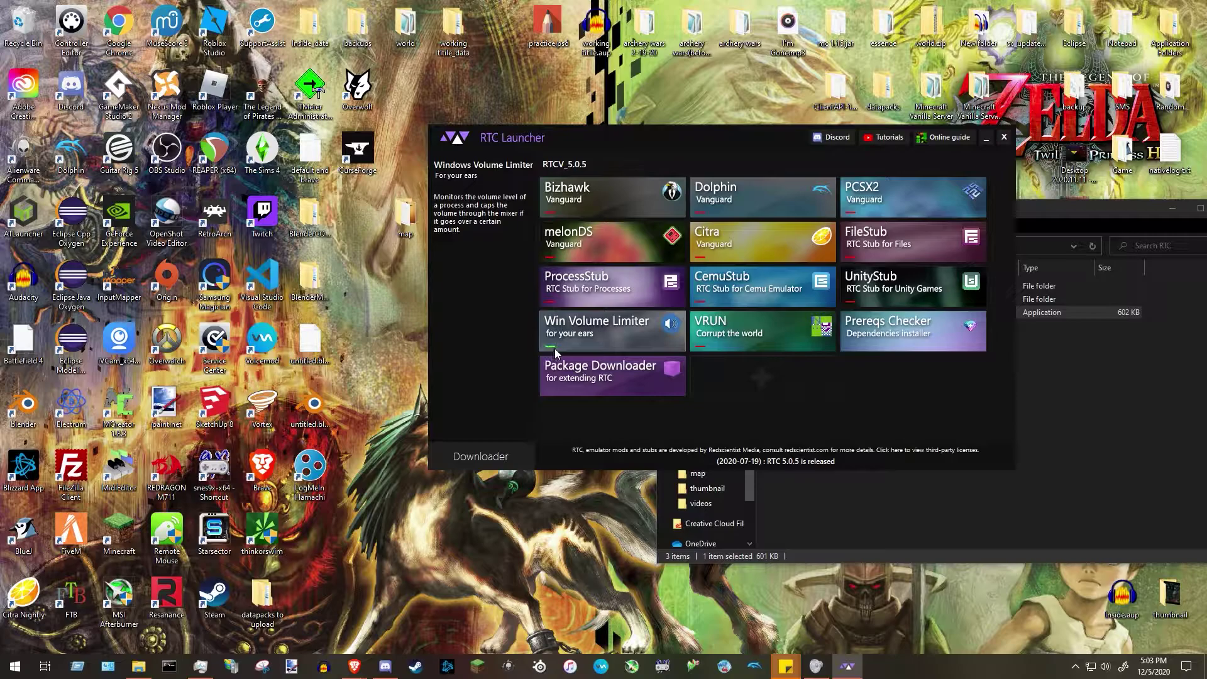
Launch Windows Volume Limiter v1.2 and place its window at the top-left.
left_click(612, 338)
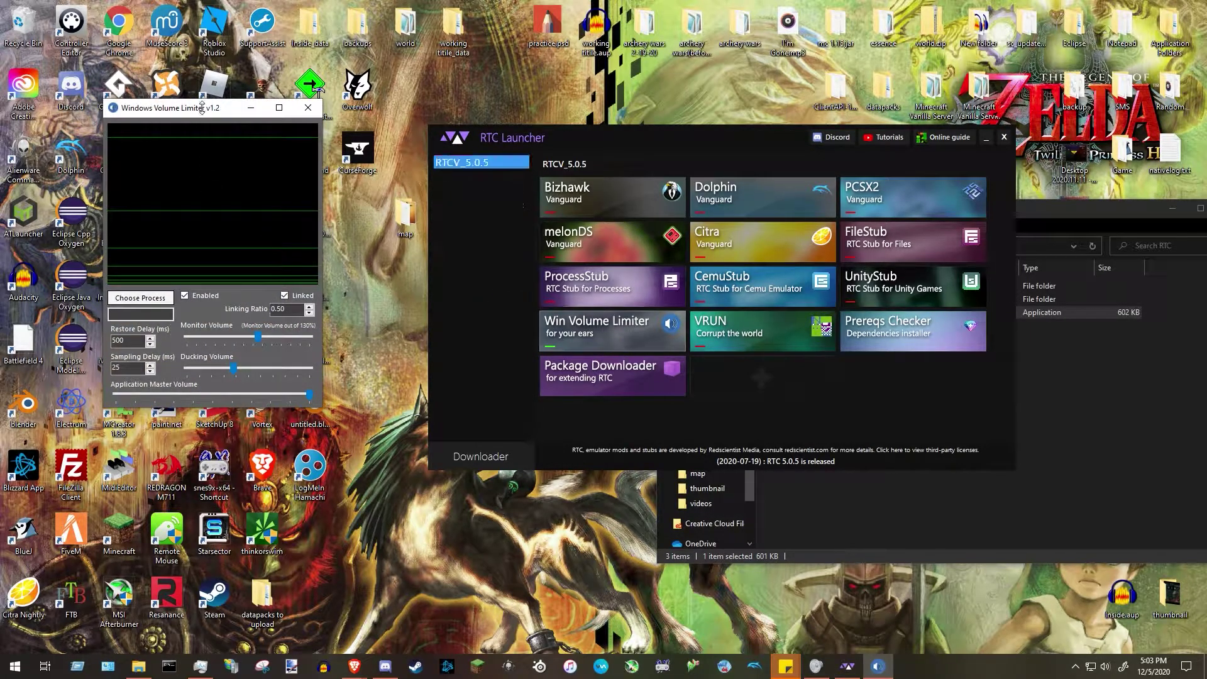
left_click_drag(185, 112, 138, 40)
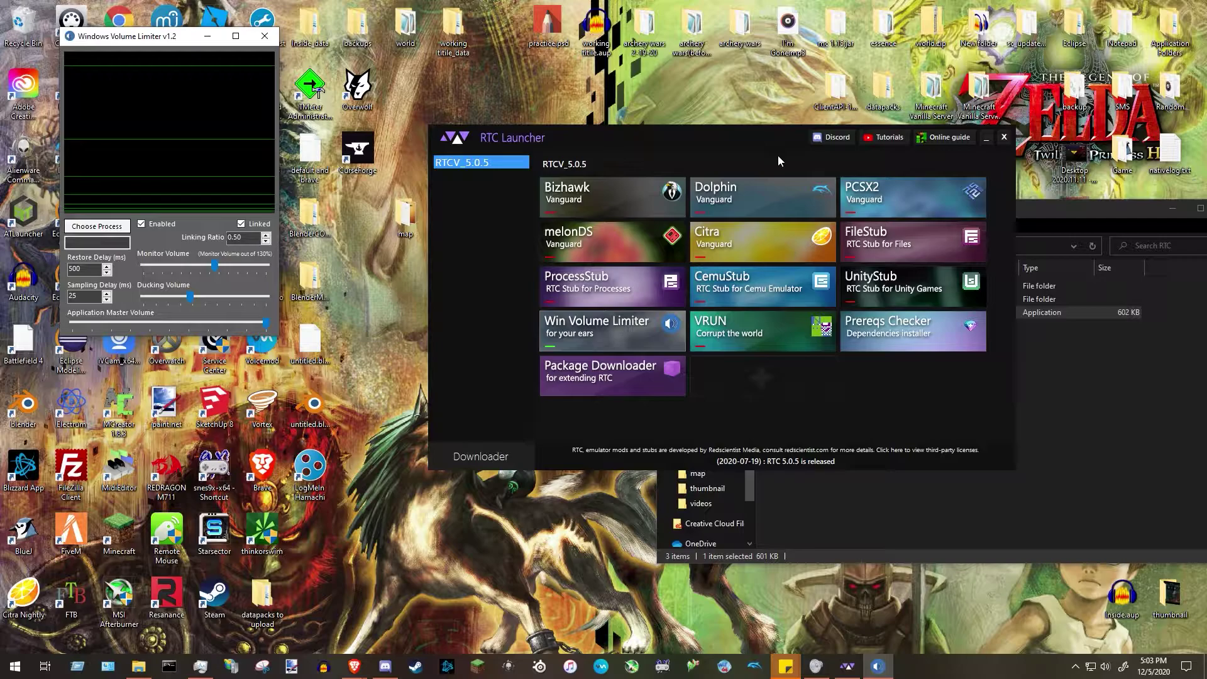
mouse_move(748, 192)
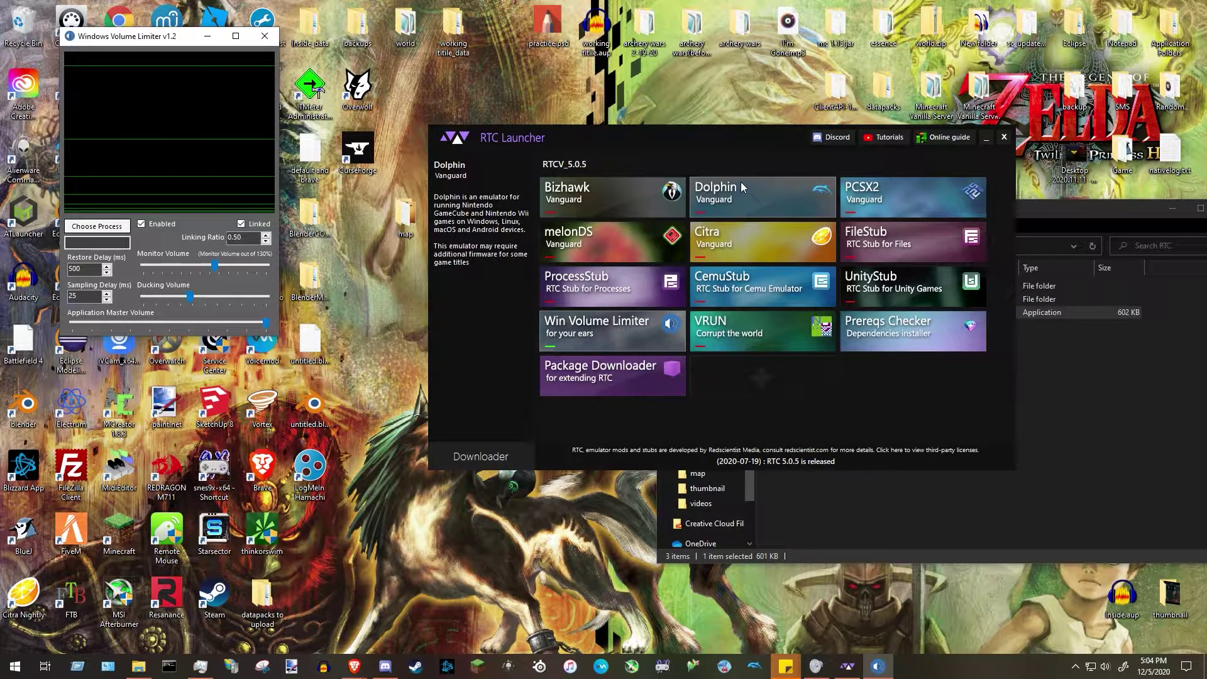
mouse_move(763, 214)
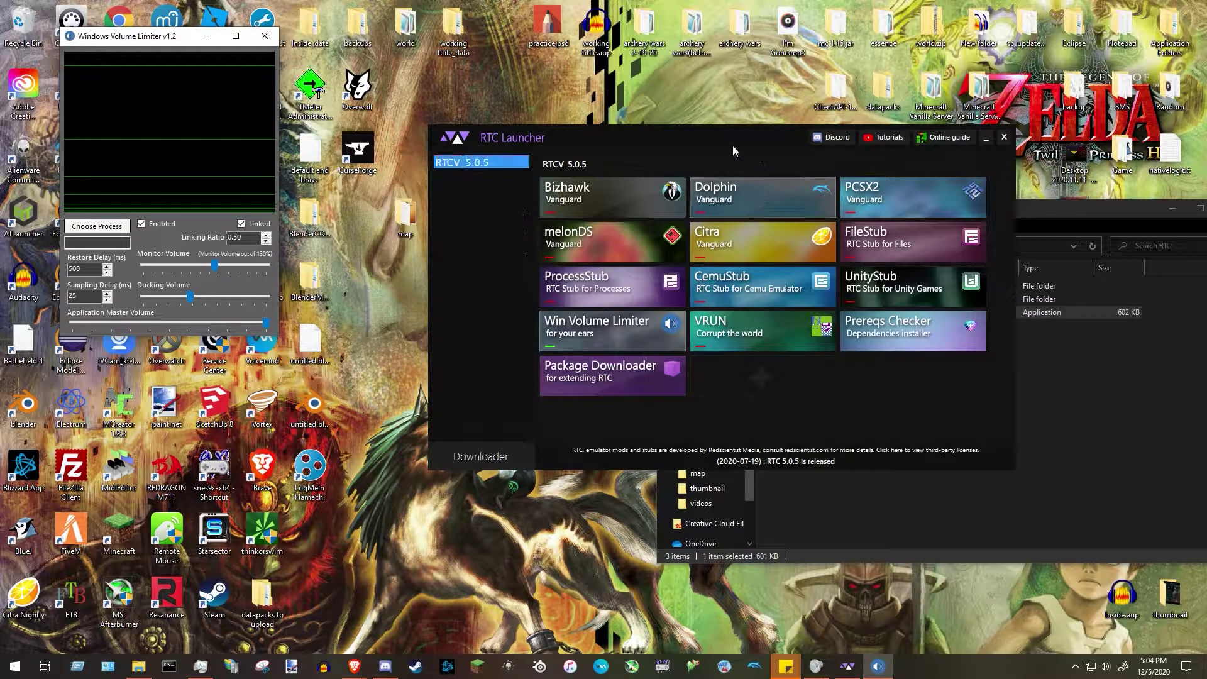
Download the missing 16.82 MB Dolphin component from the Dolphin tile.
left_click(745, 190)
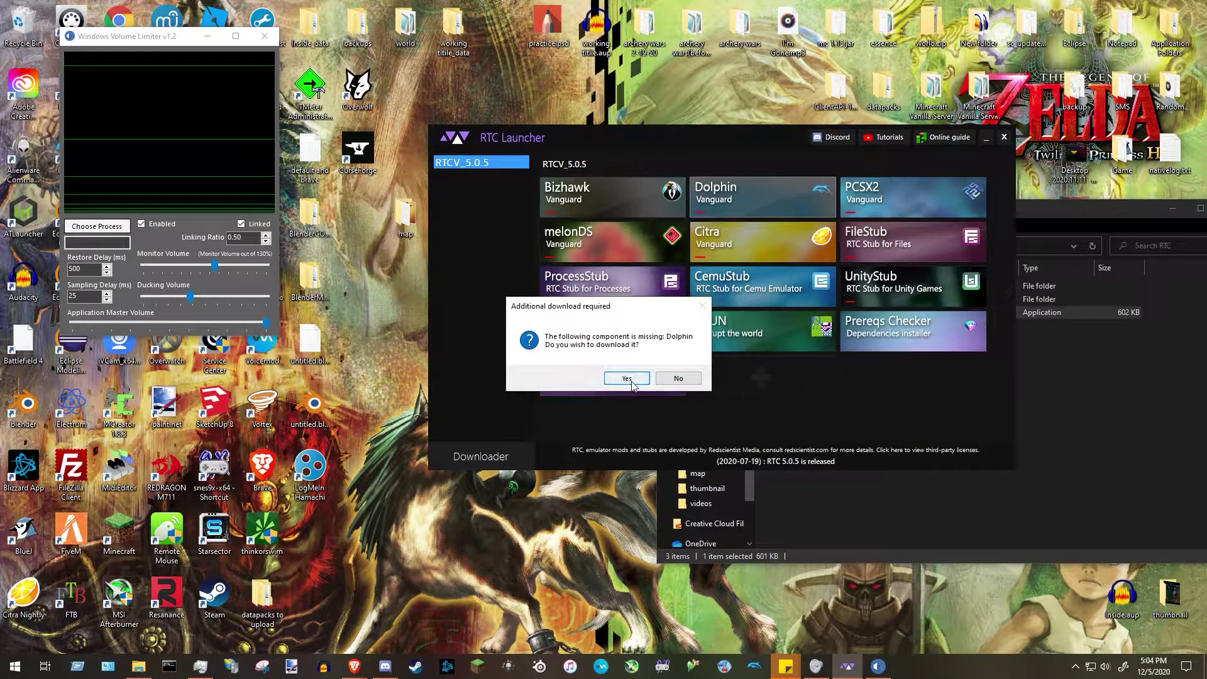
left_click(627, 379)
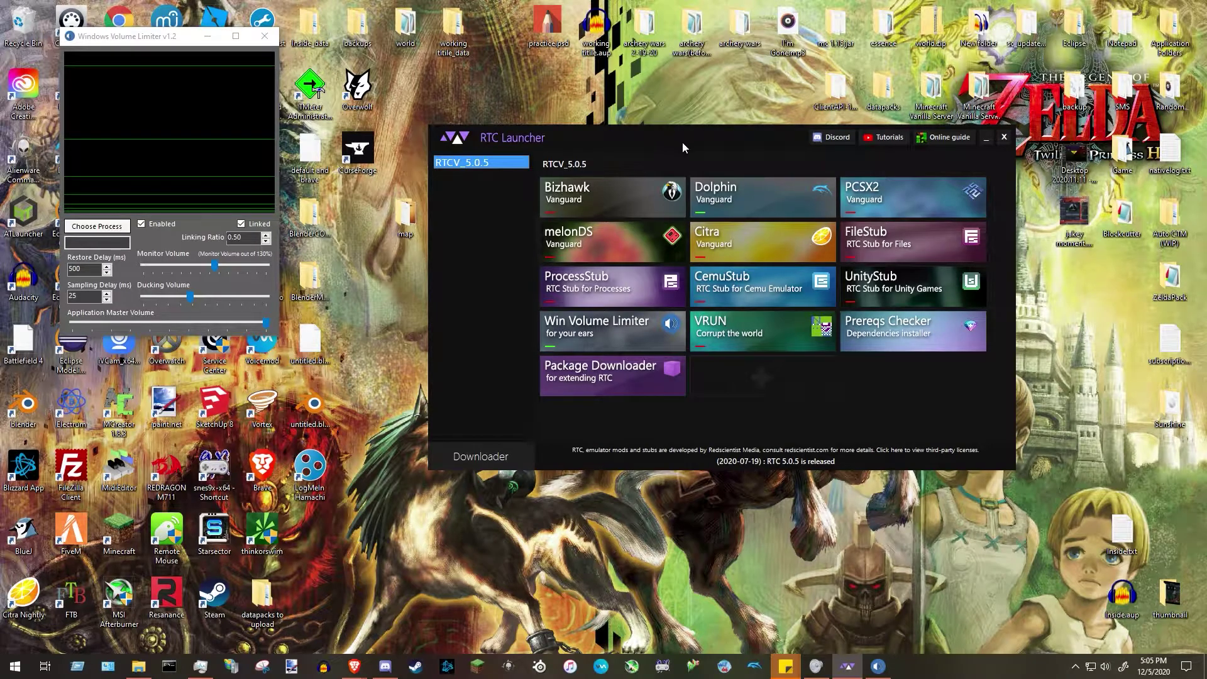
mouse_move(697, 214)
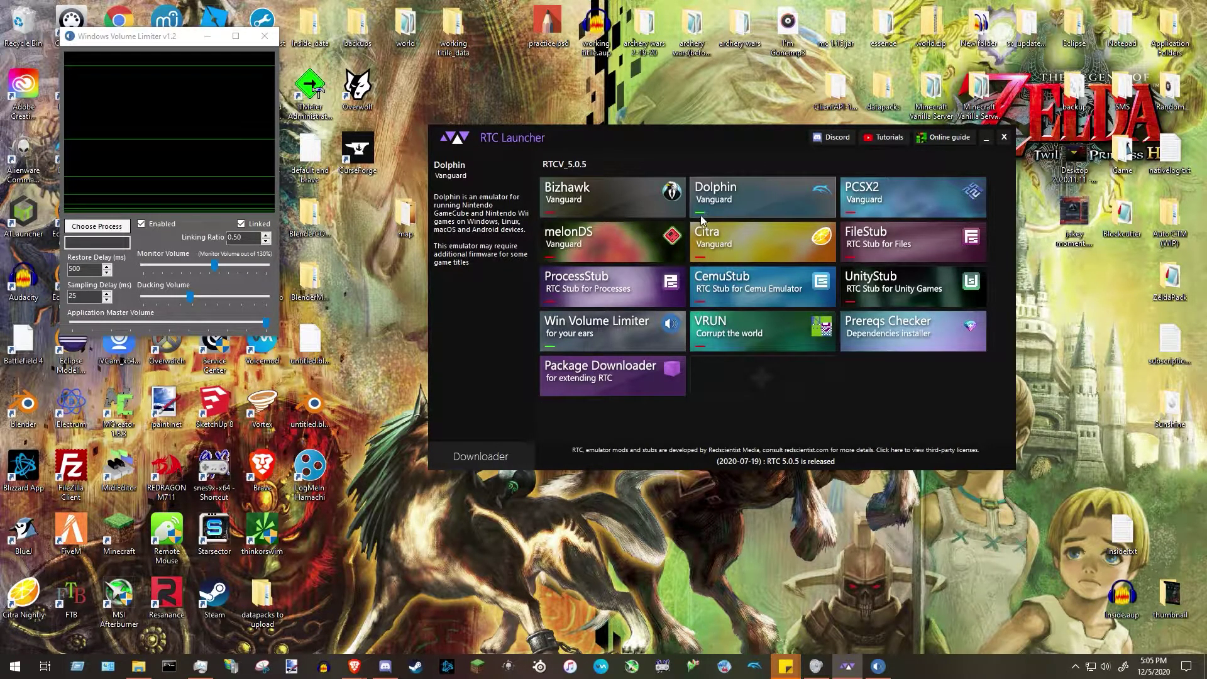
Launch Dolphin with RTCV 5.0.5, acknowledge the warning, start Normal Mode, and arrange the windows.
left_click(745, 195)
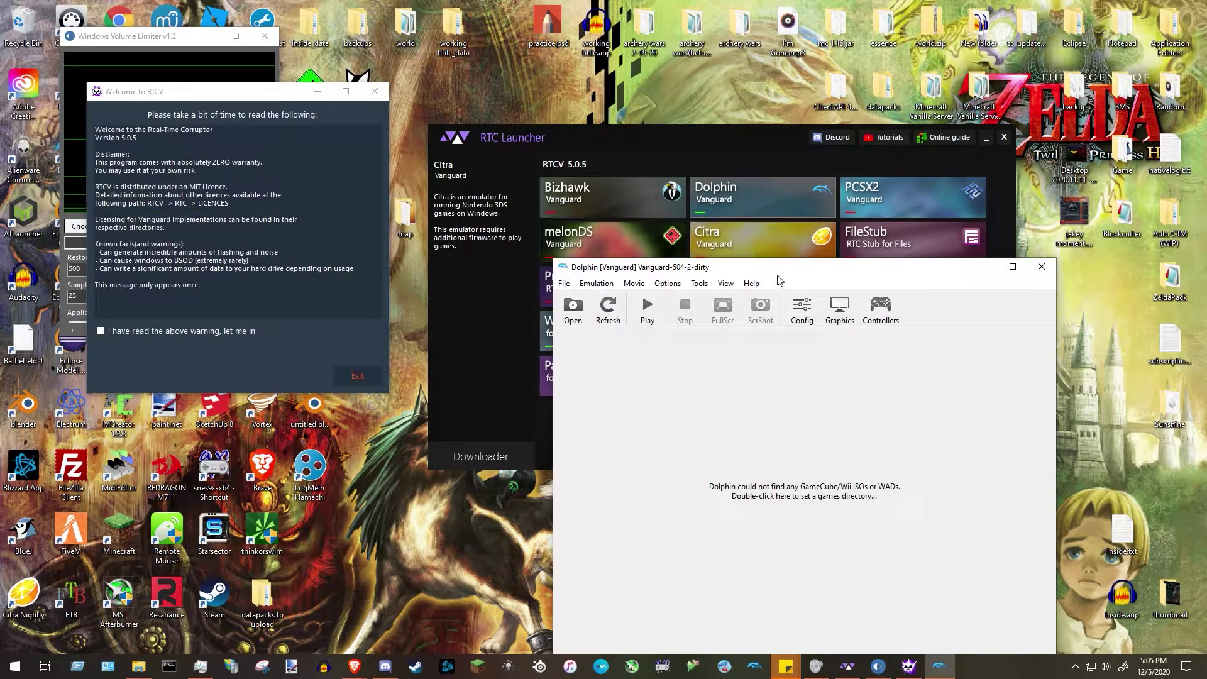
left_click_drag(777, 276, 896, 149)
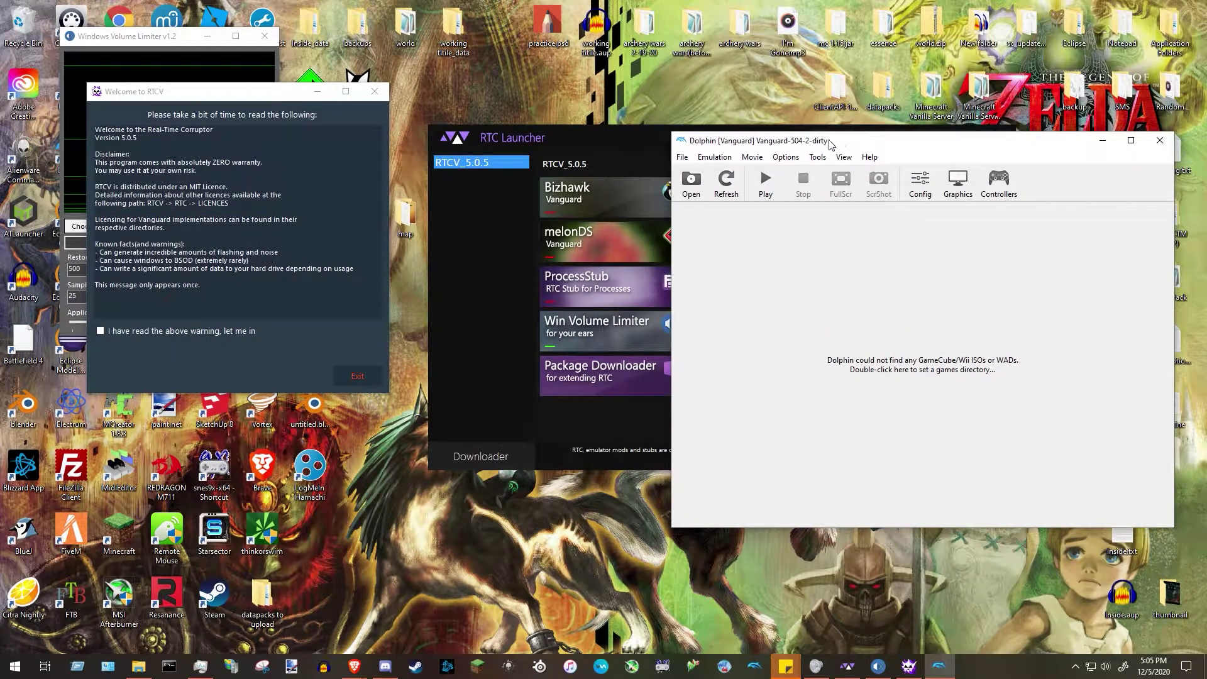
left_click_drag(268, 100, 483, 107)
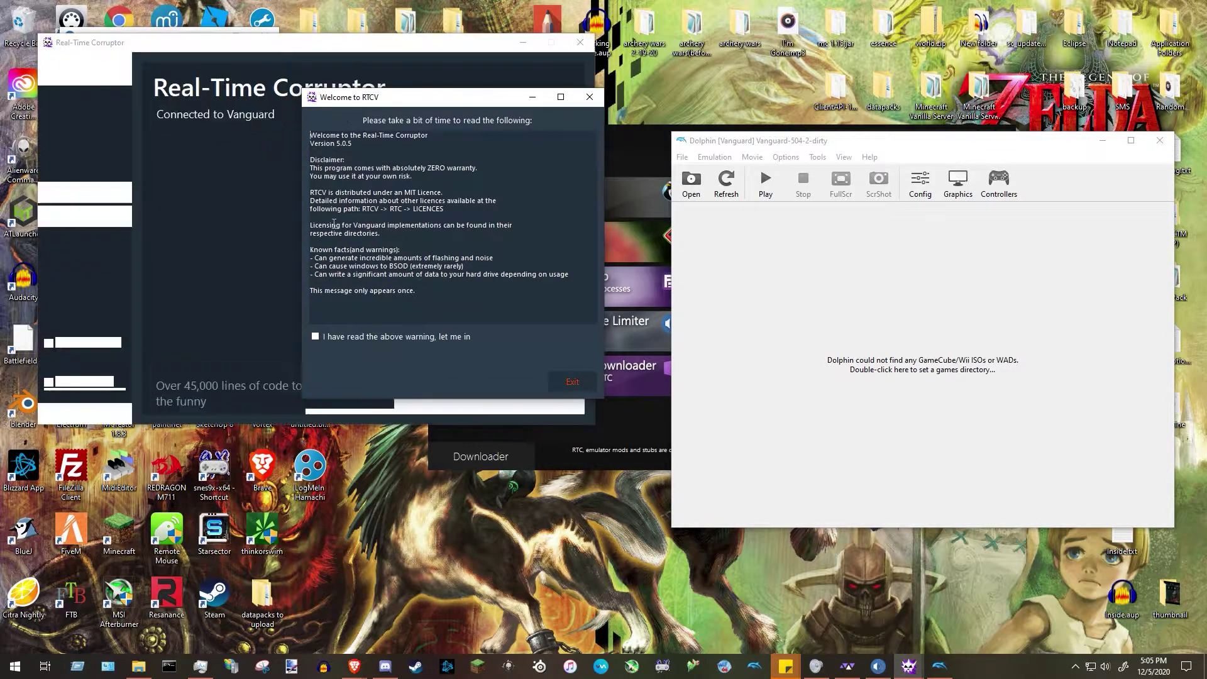
left_click(323, 337)
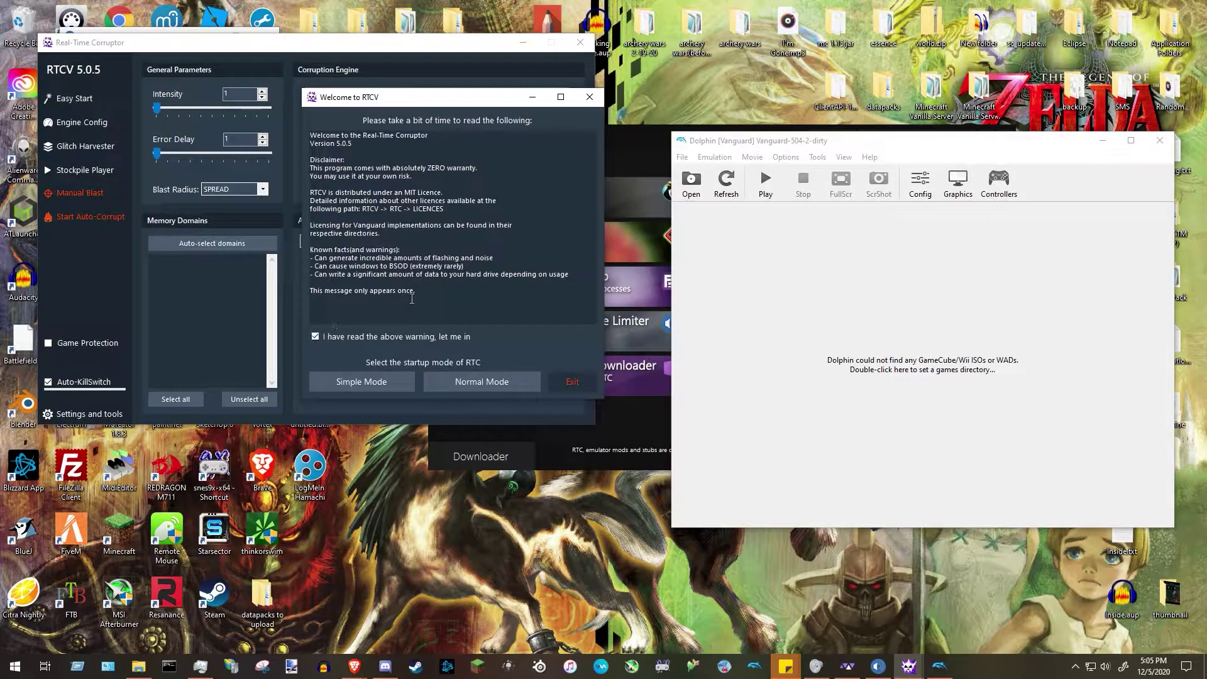
left_click(471, 377)
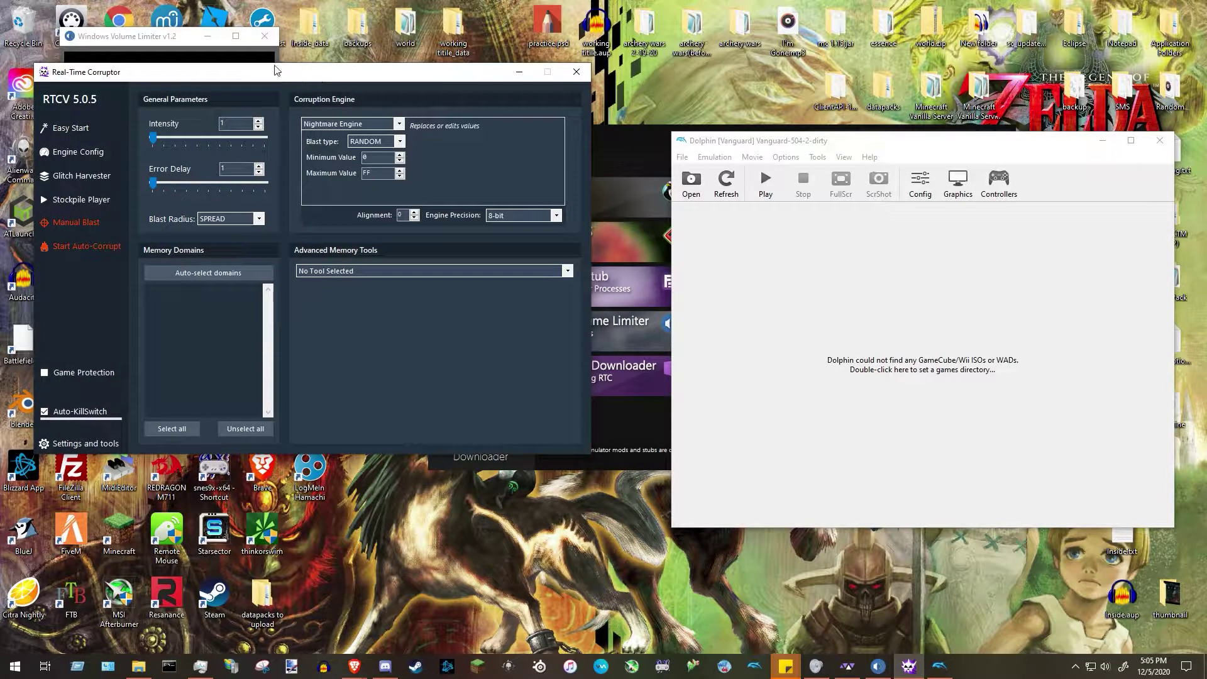
left_click_drag(275, 97, 191, 117)
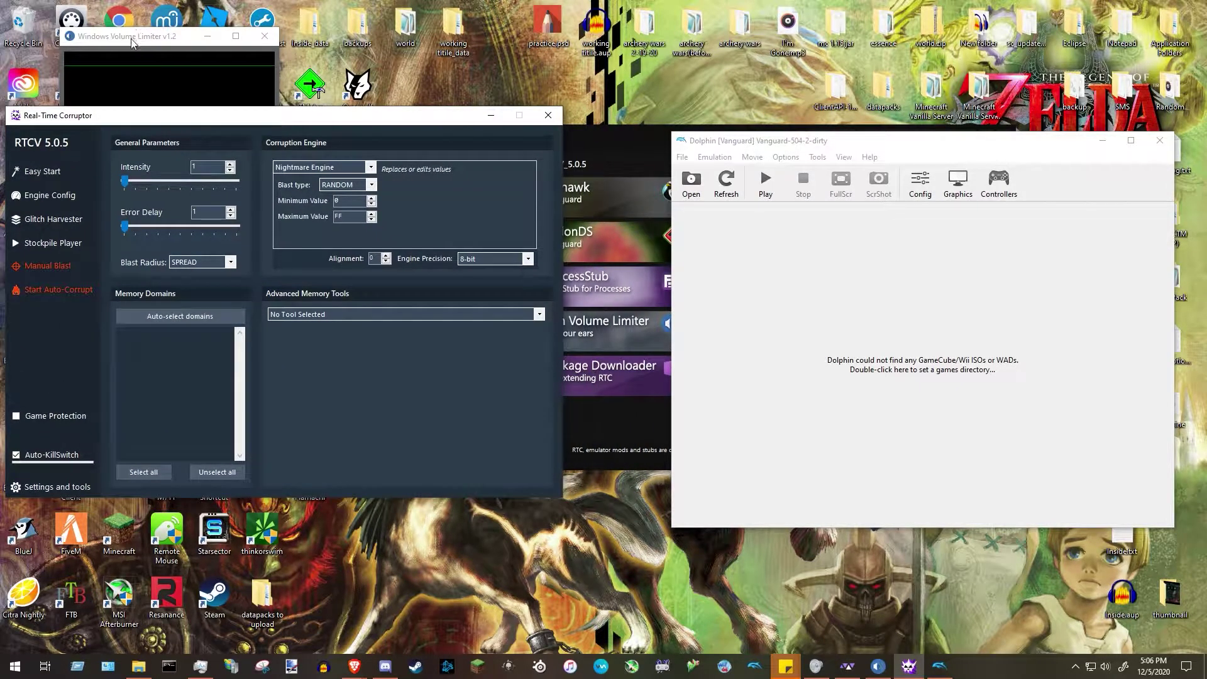
left_click(134, 36)
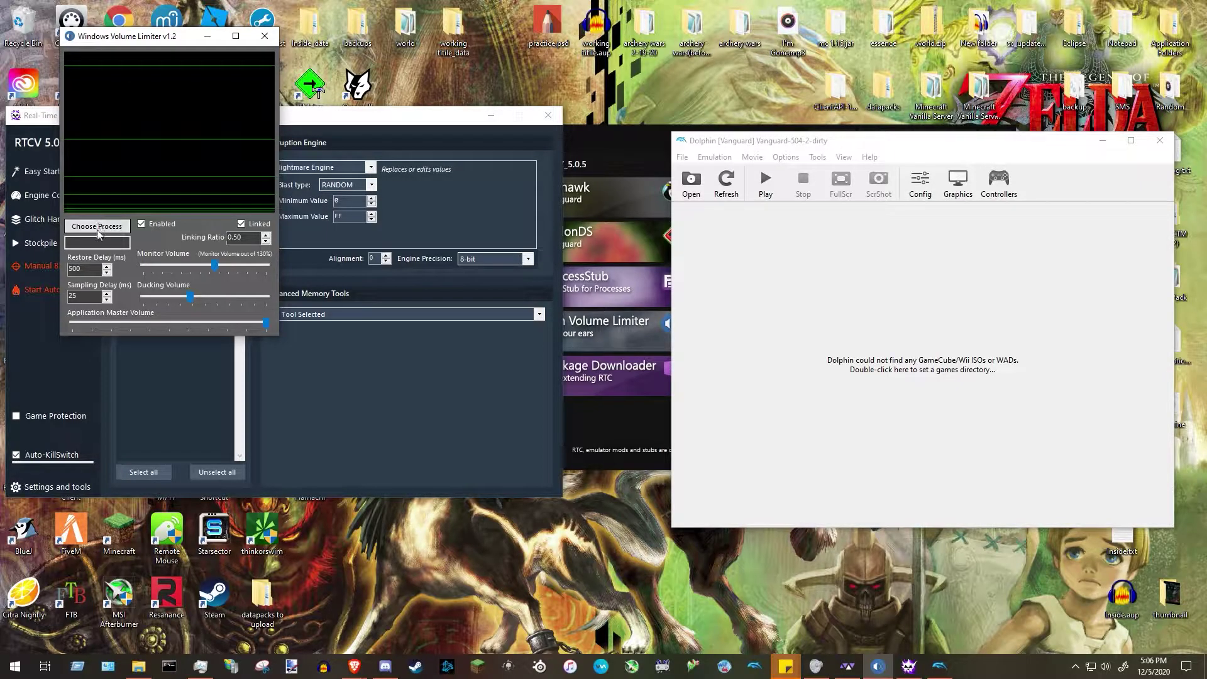
Select Dolphin as the process to limit in Windows Volume Limiter.
left_click(106, 231)
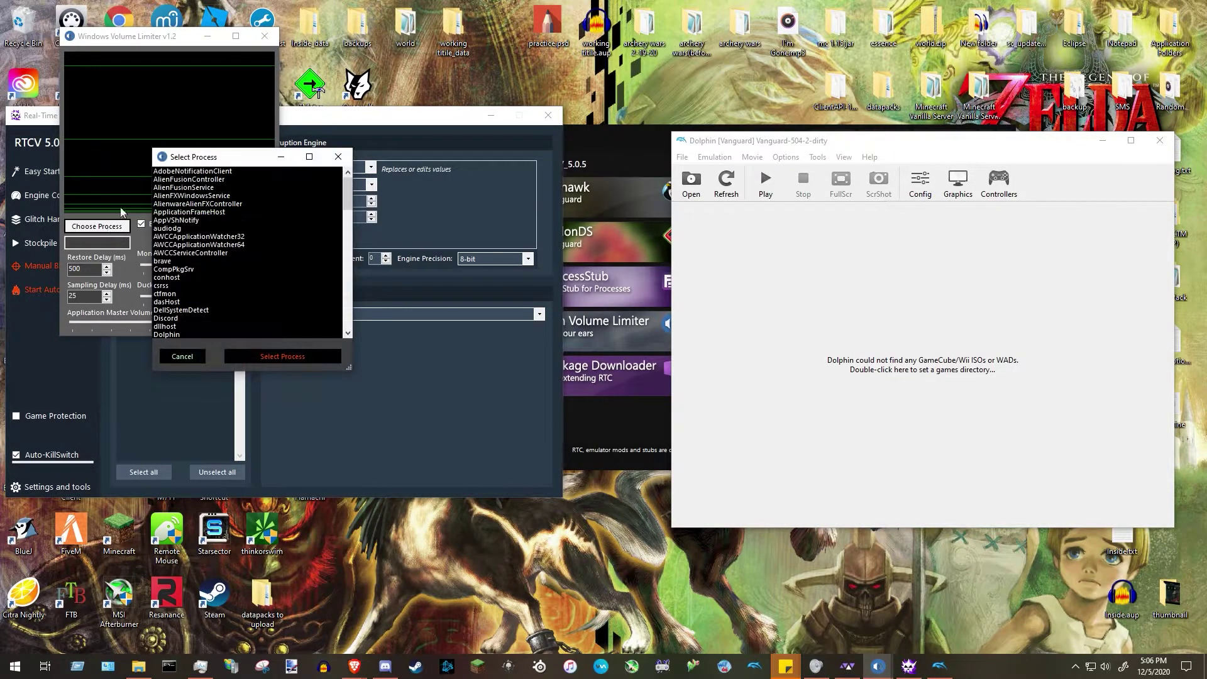
left_click_drag(231, 160, 279, 114)
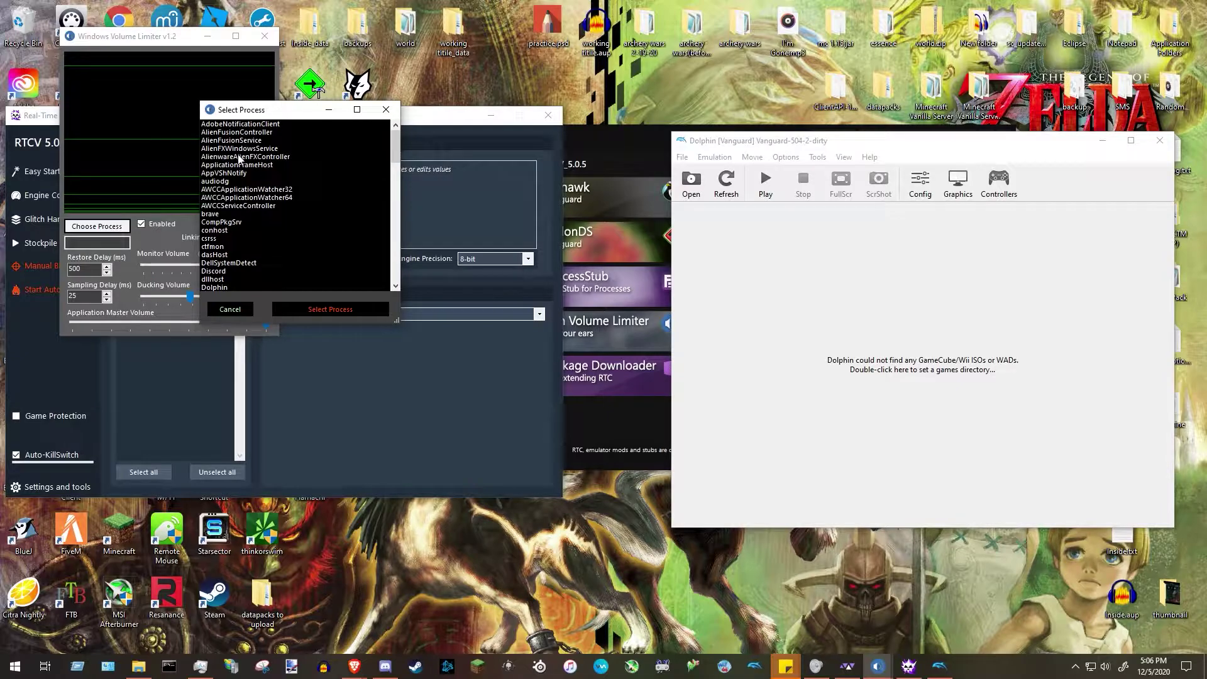
left_click(215, 287)
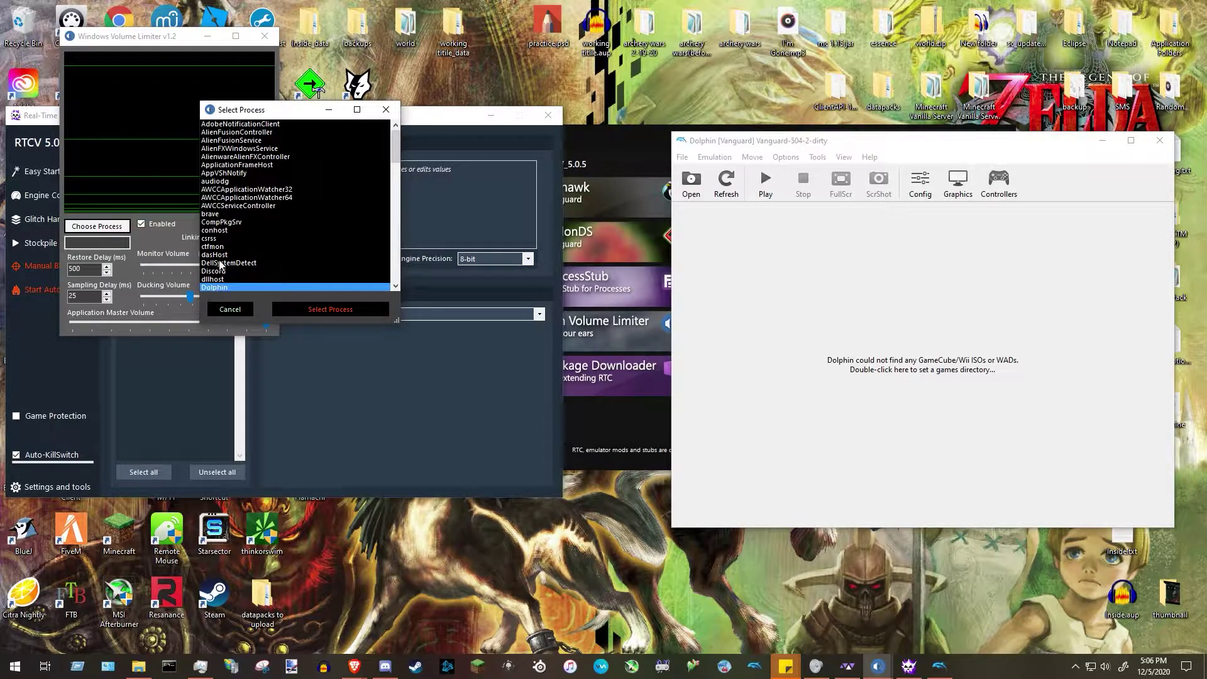
scroll(224, 265, "down", 1)
scroll(229, 245, "down", 4)
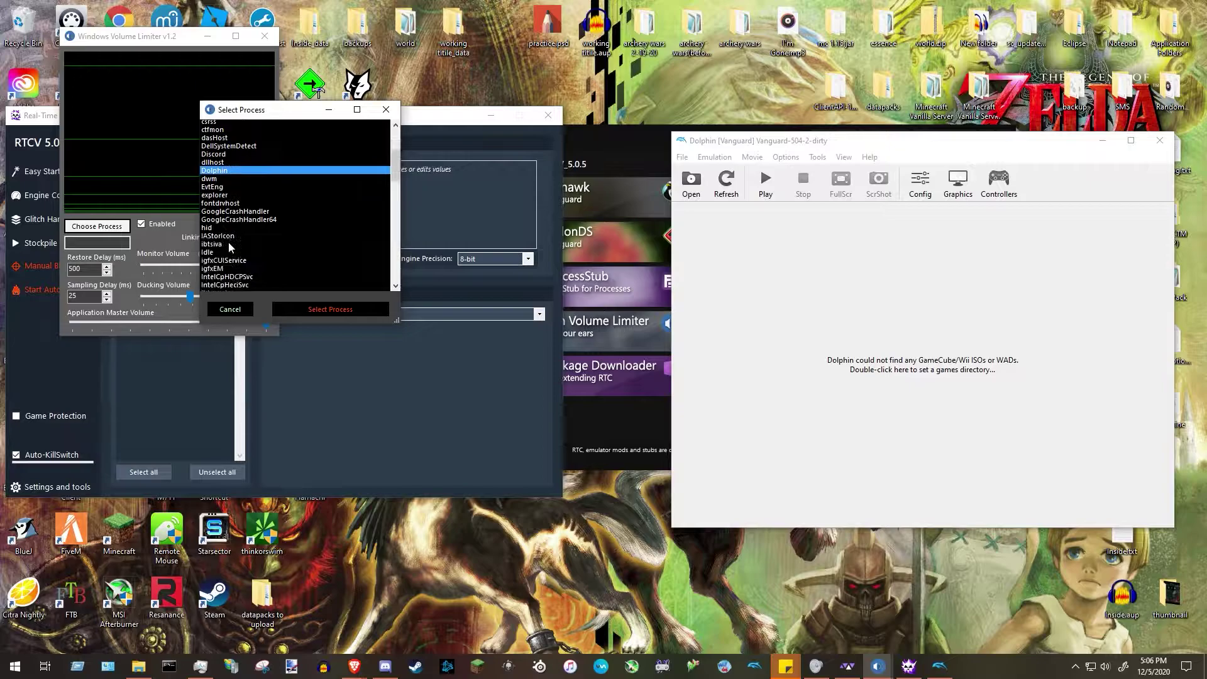
scroll(226, 251, "up", 5)
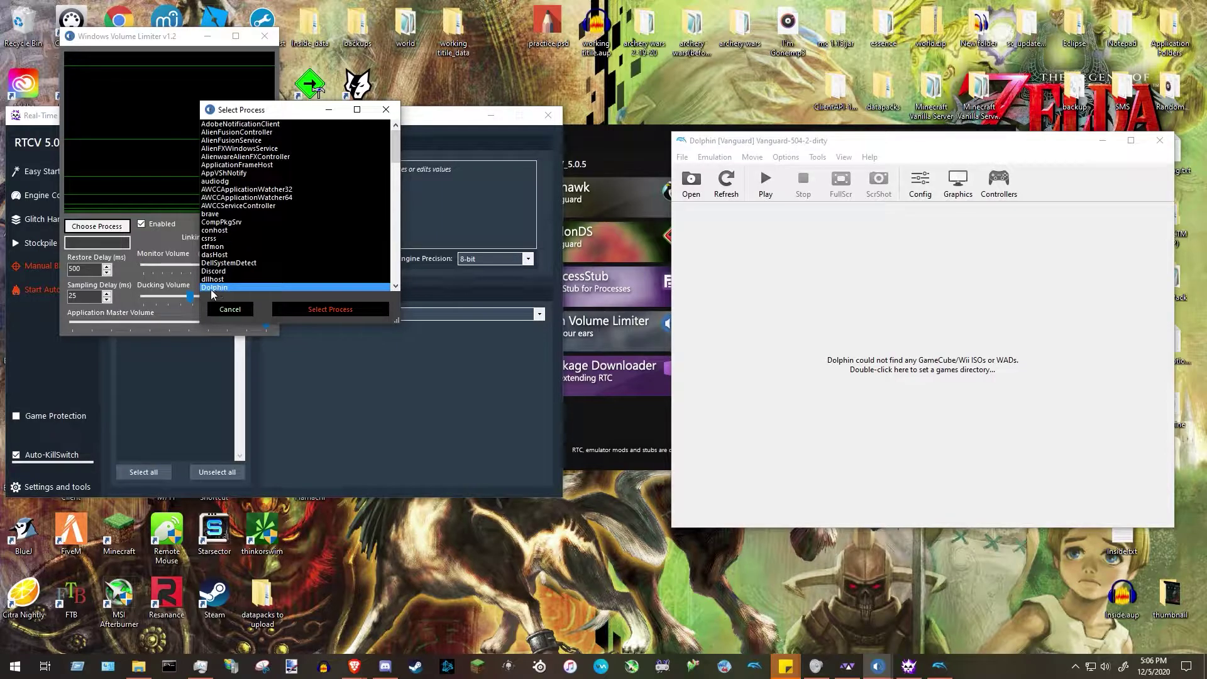
left_click(339, 310)
Adjust the Monitor Volume slider and arrange the limiter, corruptor and Dolphin windows together.
left_click_drag(172, 39, 405, 58)
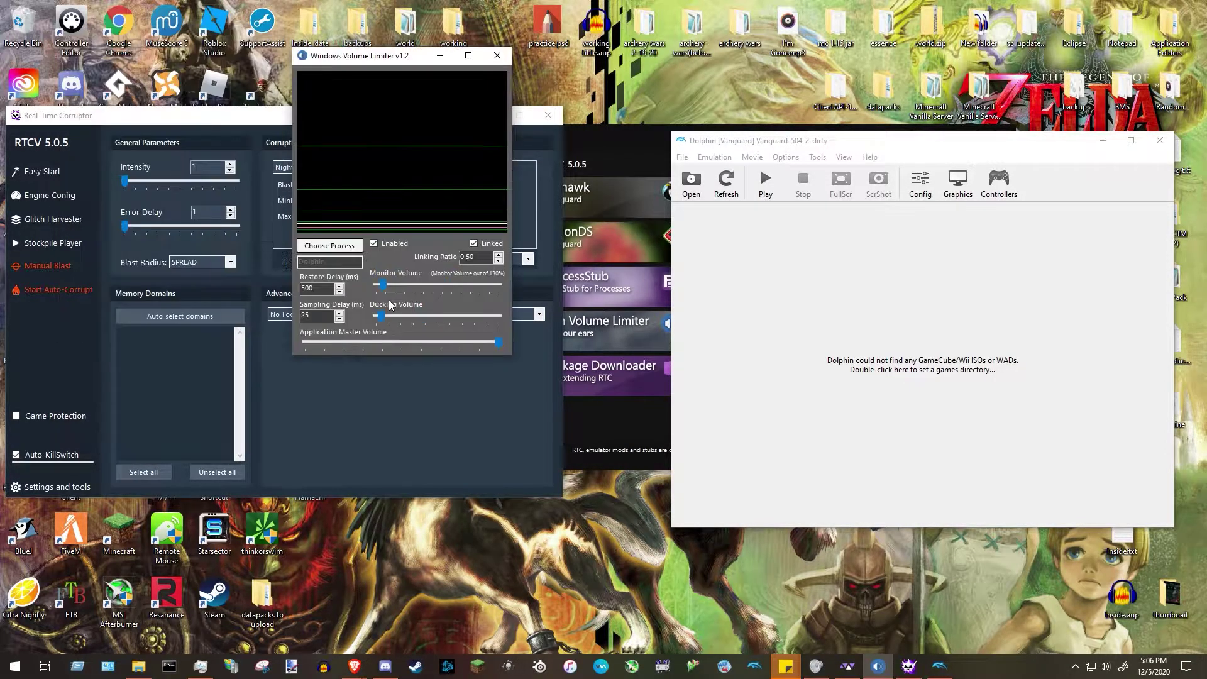
mouse_move(382, 284)
left_mouse_down()
mouse_move(412, 280)
mouse_move(379, 283)
left_mouse_up()
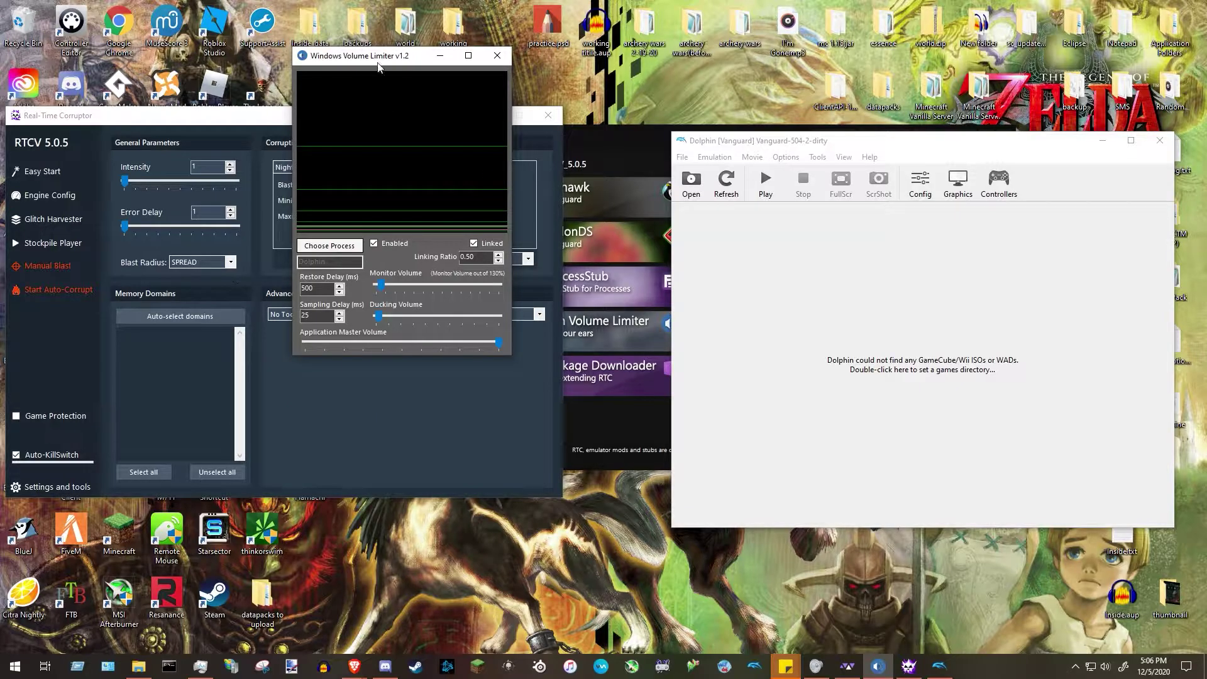
left_click_drag(369, 56, 142, 15)
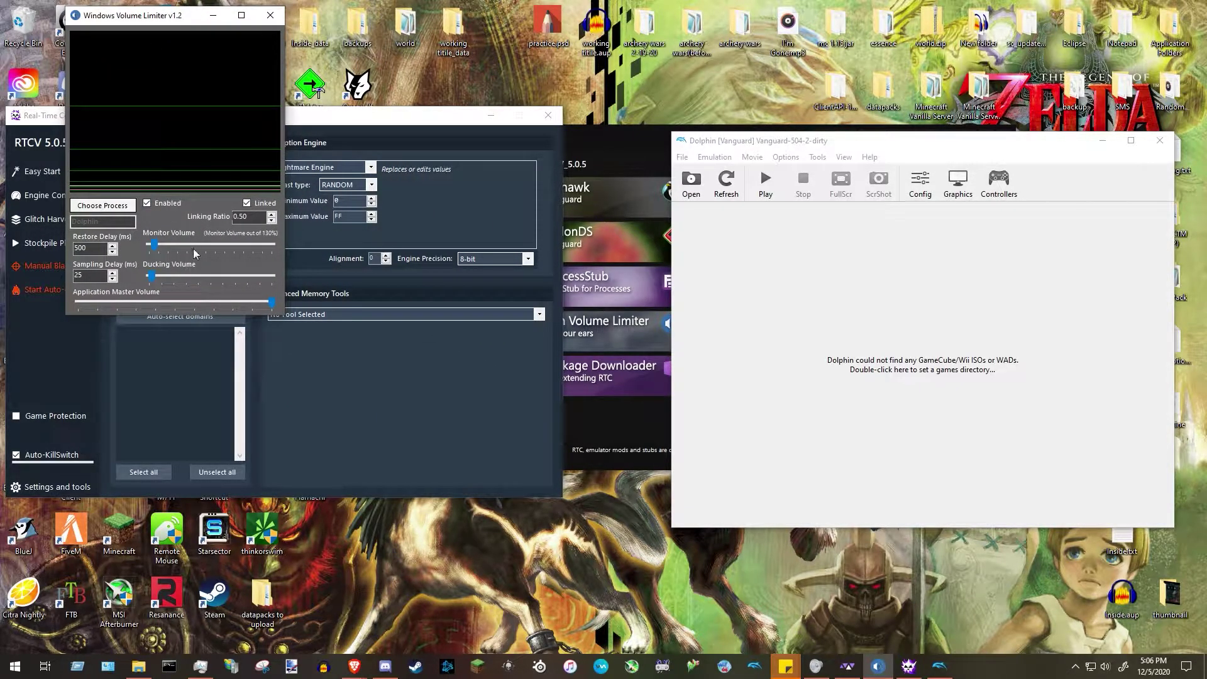
left_click(344, 127)
left_click_drag(758, 145, 696, 108)
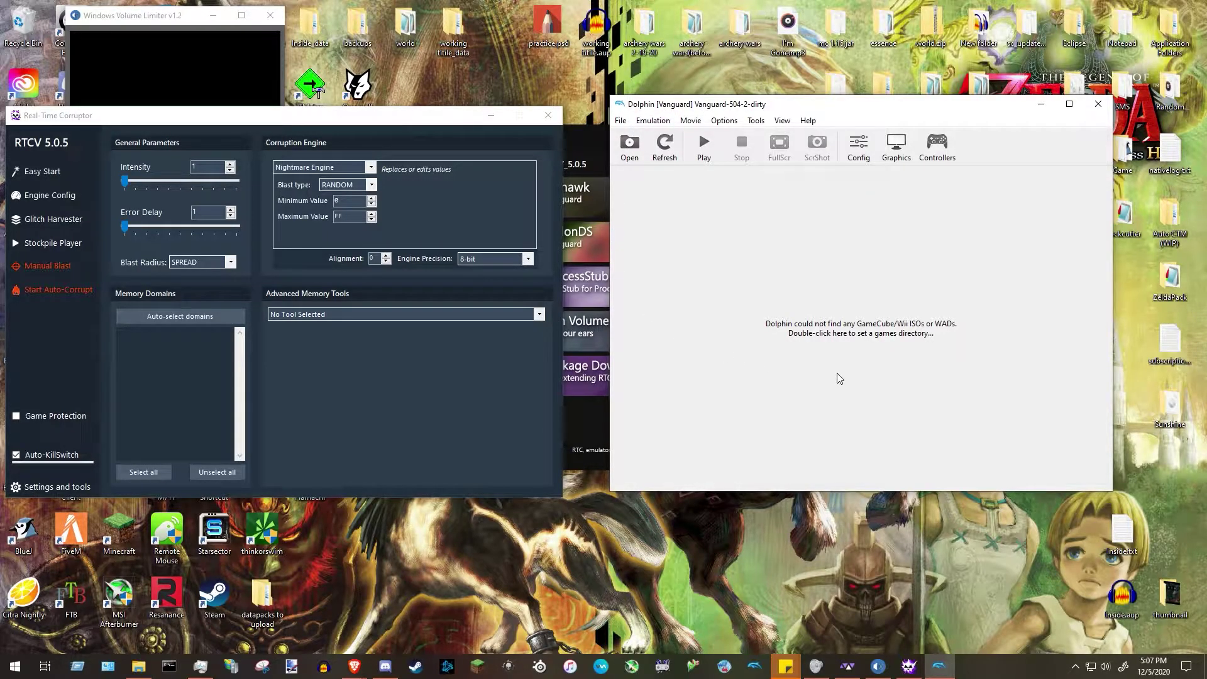
Configure Port 1 GameCube controller with XInput/0/Gamepad, mapping A to the gamepad's Button A.
left_click(948, 156)
left_click(814, 183)
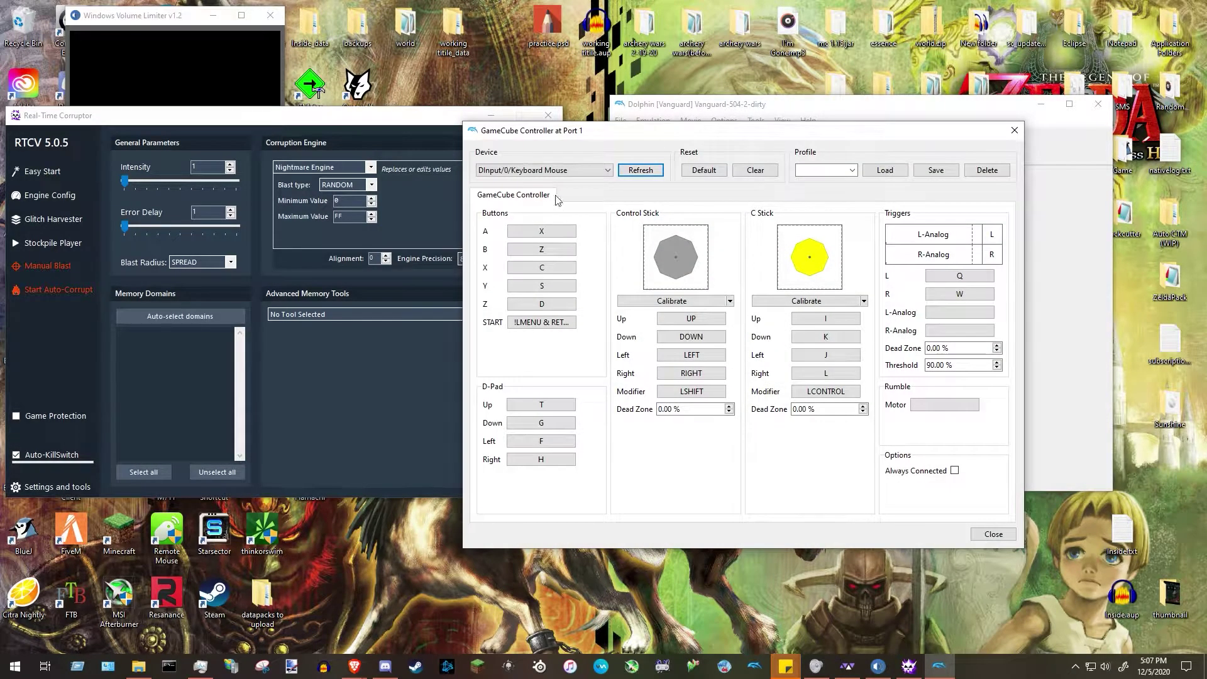
left_click(498, 171)
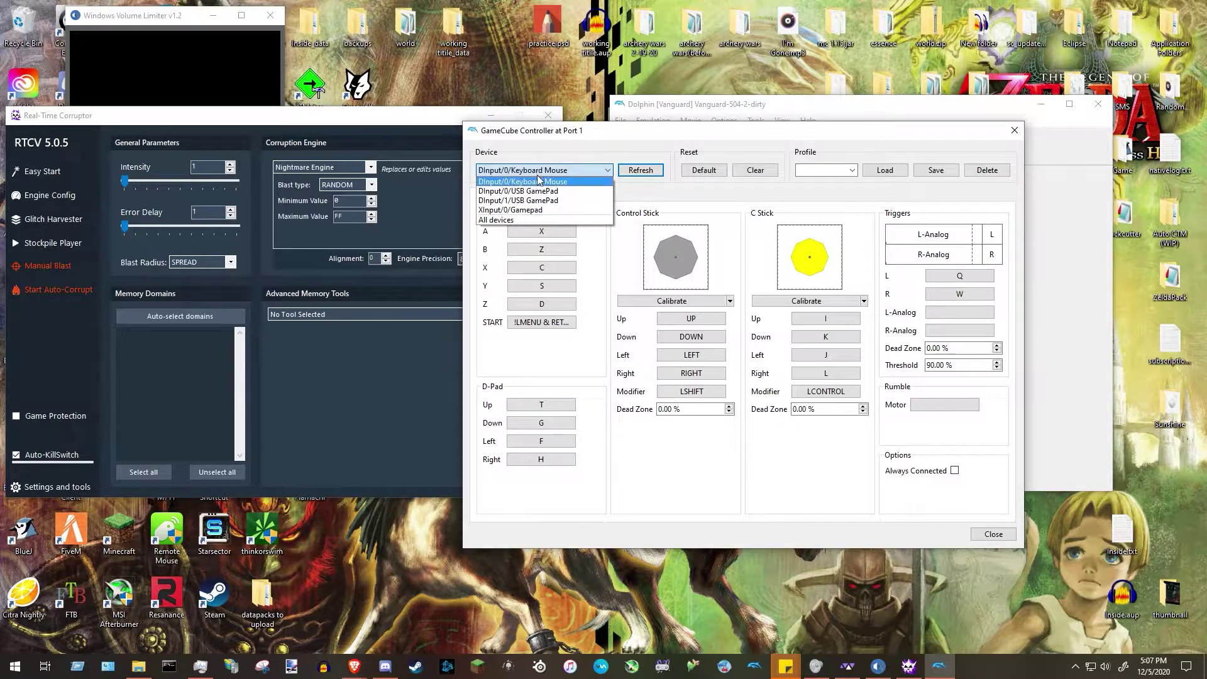
left_click(507, 213)
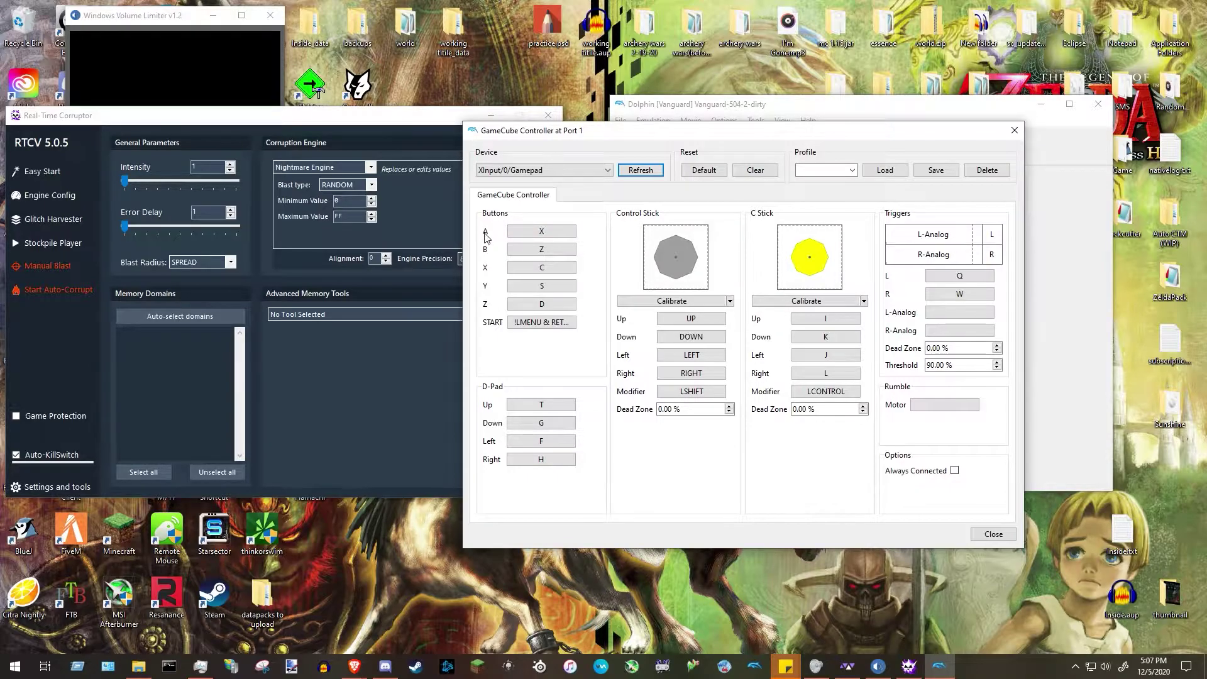
left_click(552, 234)
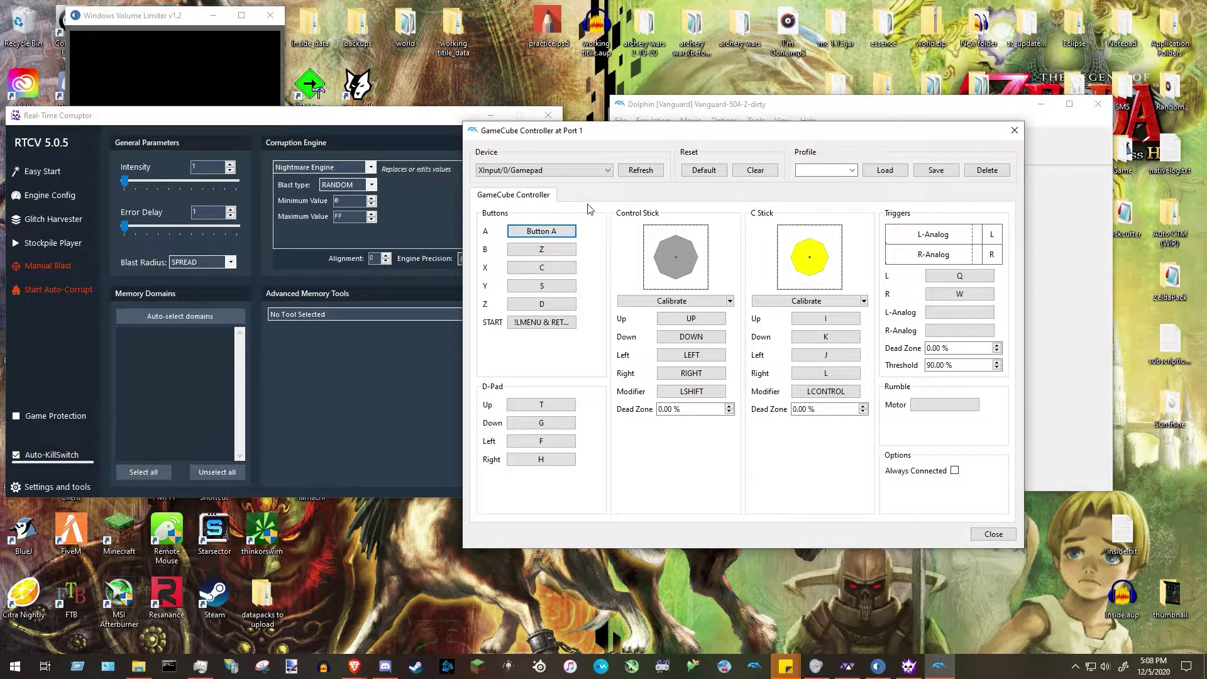
key("Return")
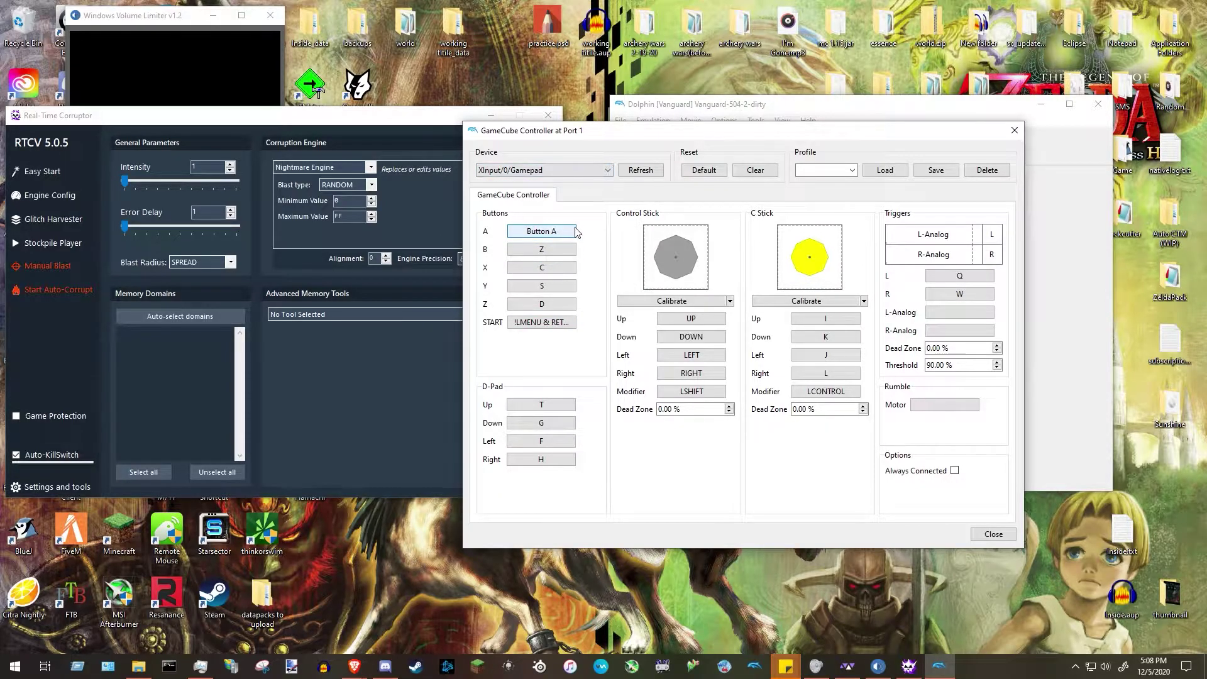
Add gamepad Button B to the A button mapping through the advanced input options.
right_click(533, 235)
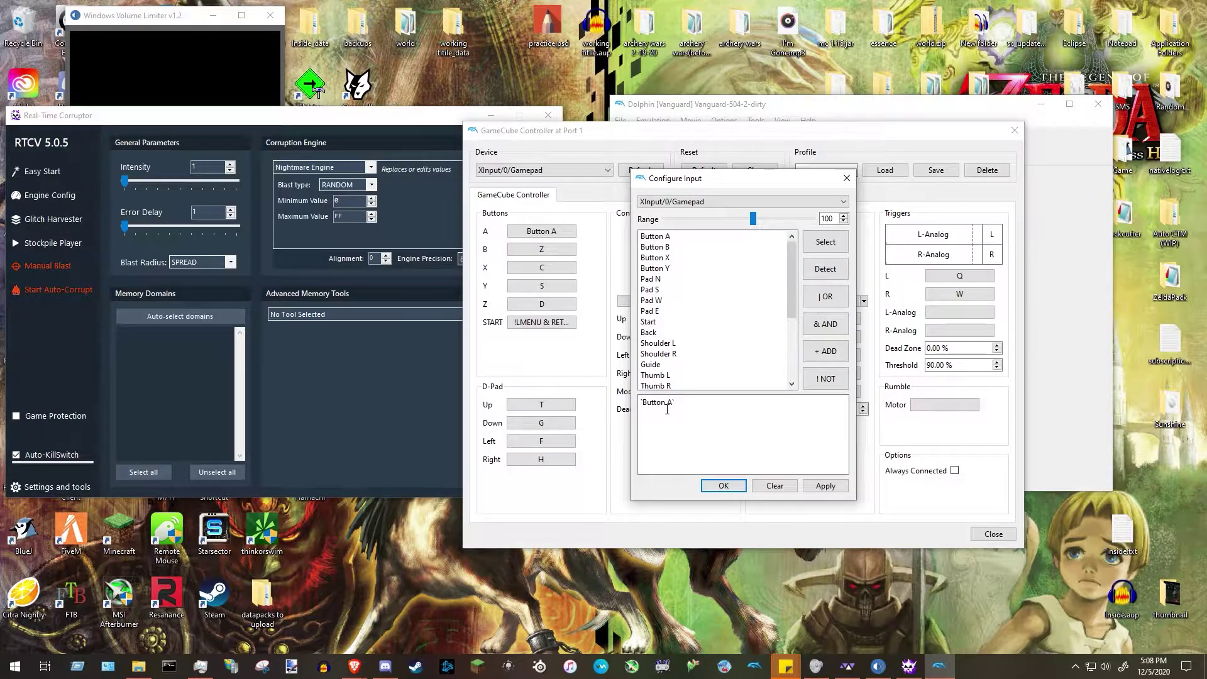
left_click(654, 252)
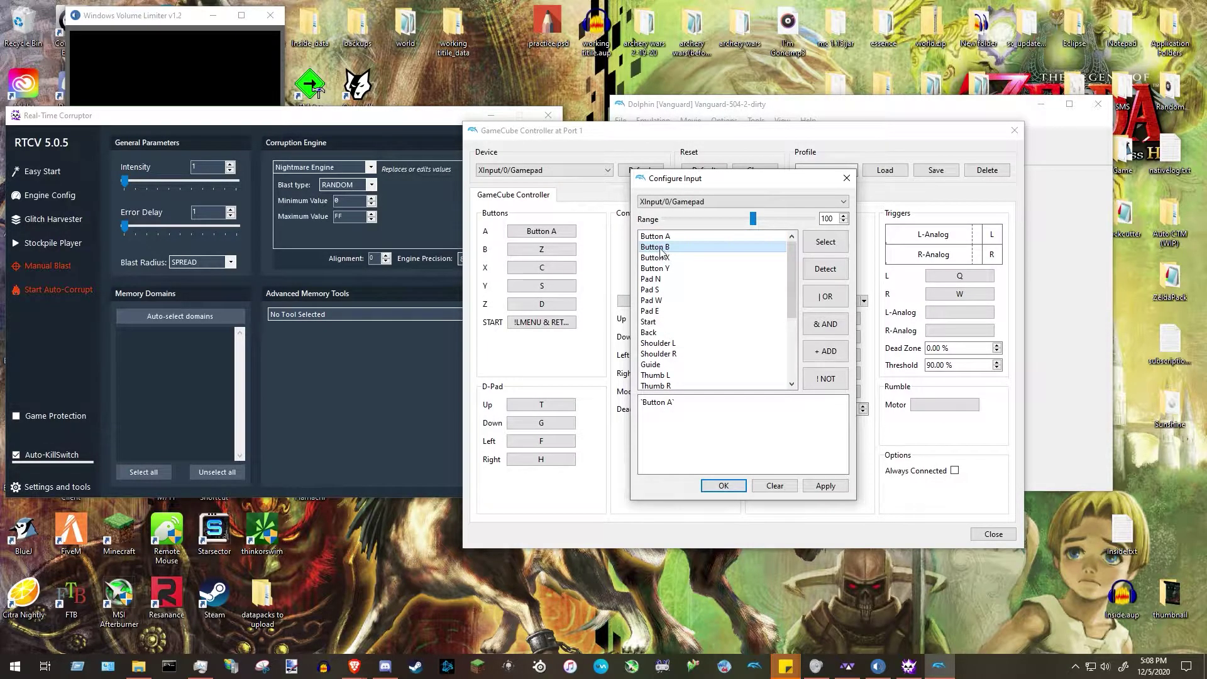
left_click(818, 349)
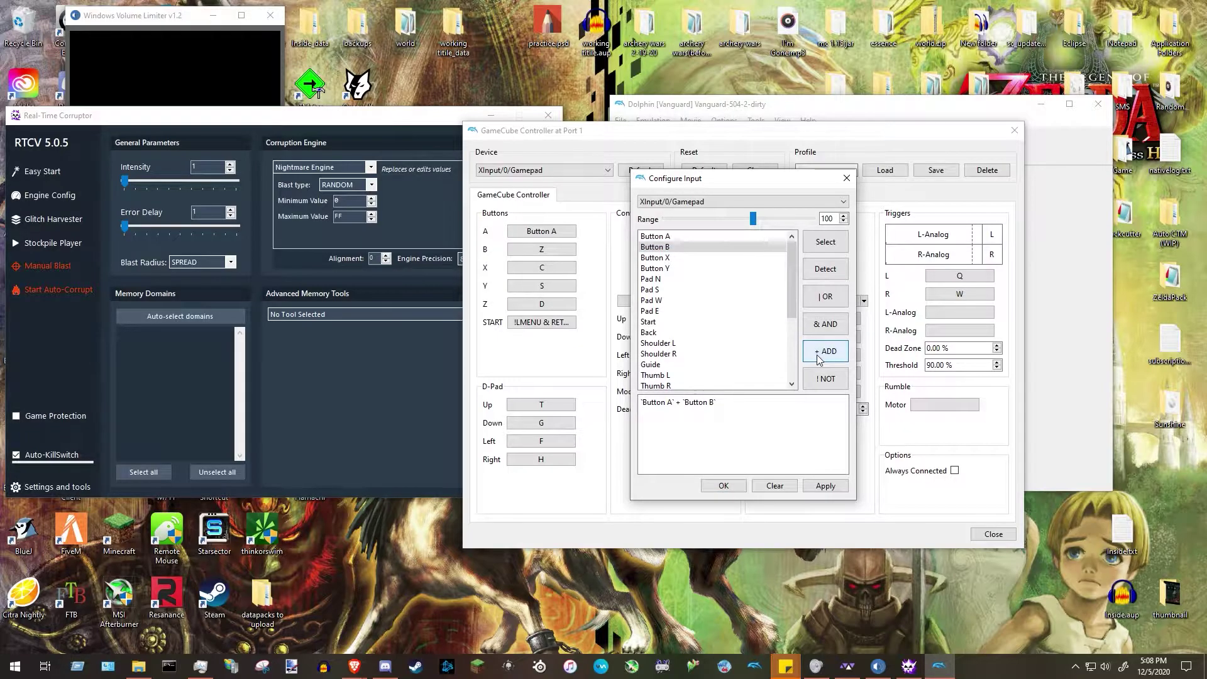
left_click(824, 488)
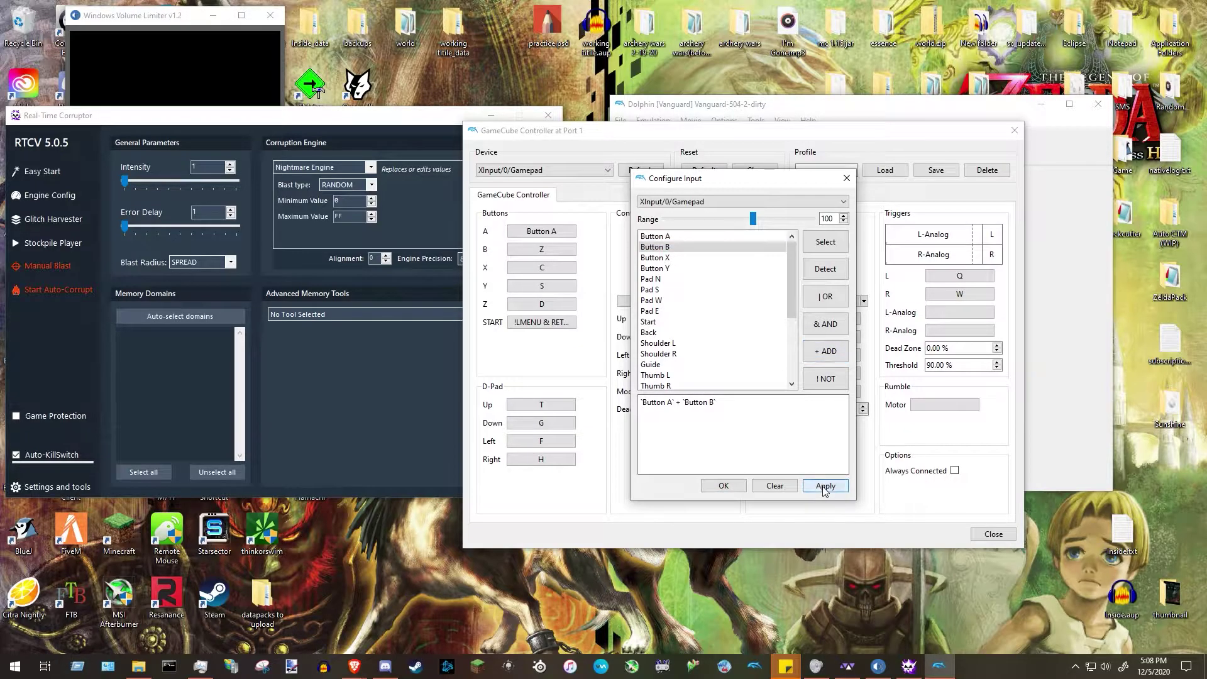
left_click(736, 487)
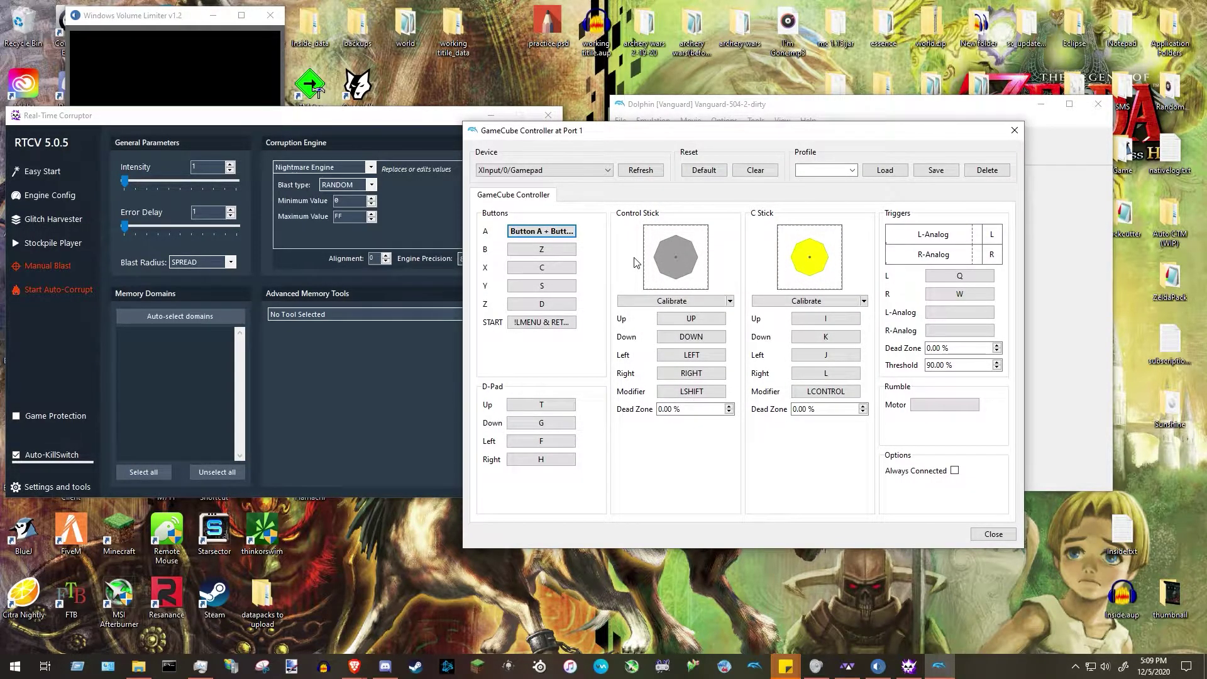
Reset to gamepad defaults, then bind the control stick directions, Thumb L modifier and right trigger.
left_click(705, 170)
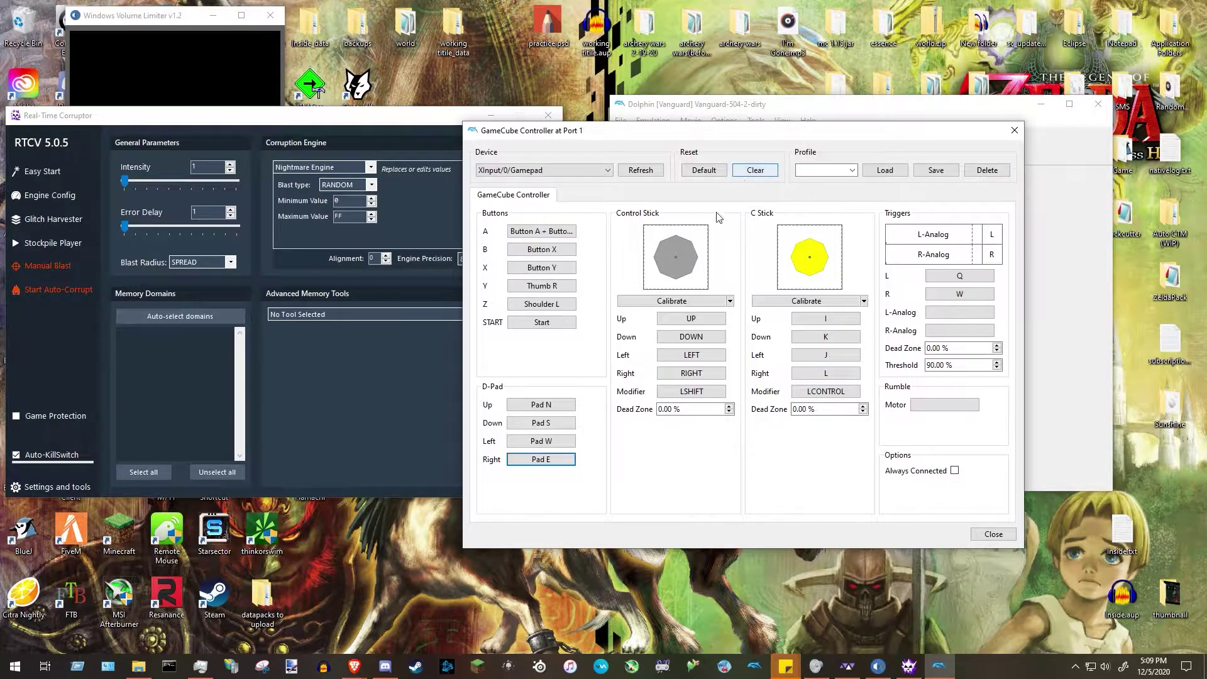
left_click(697, 321)
left_click(699, 340)
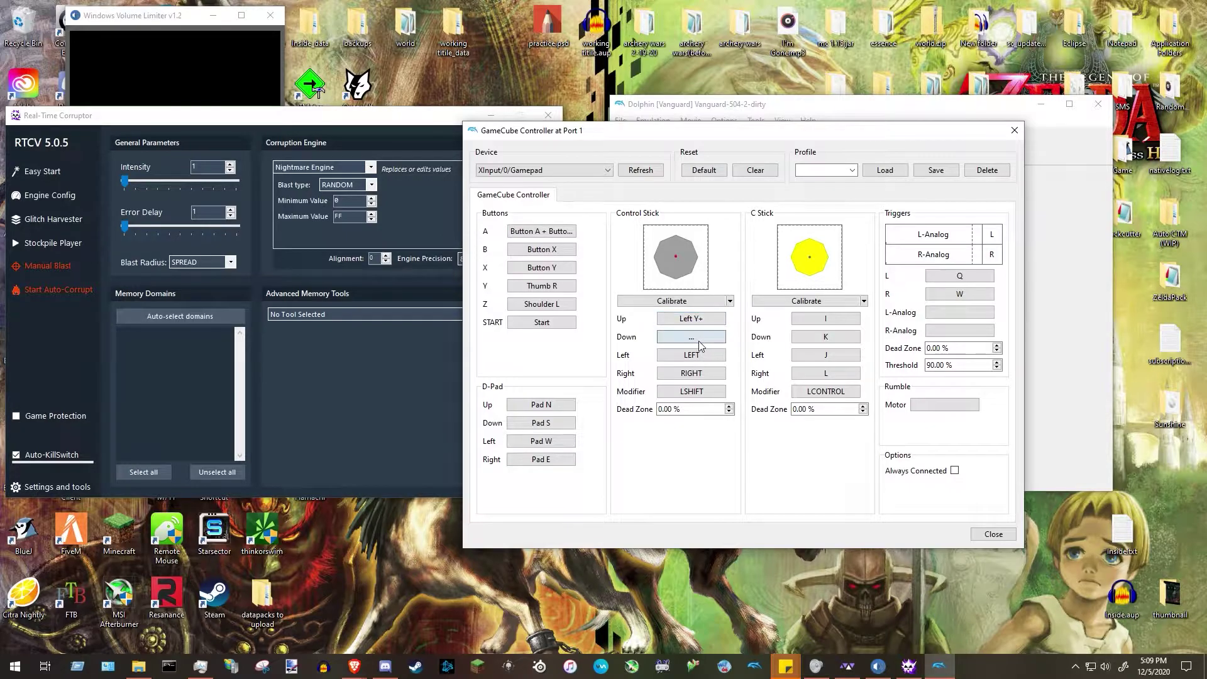
left_click(696, 358)
left_click(694, 374)
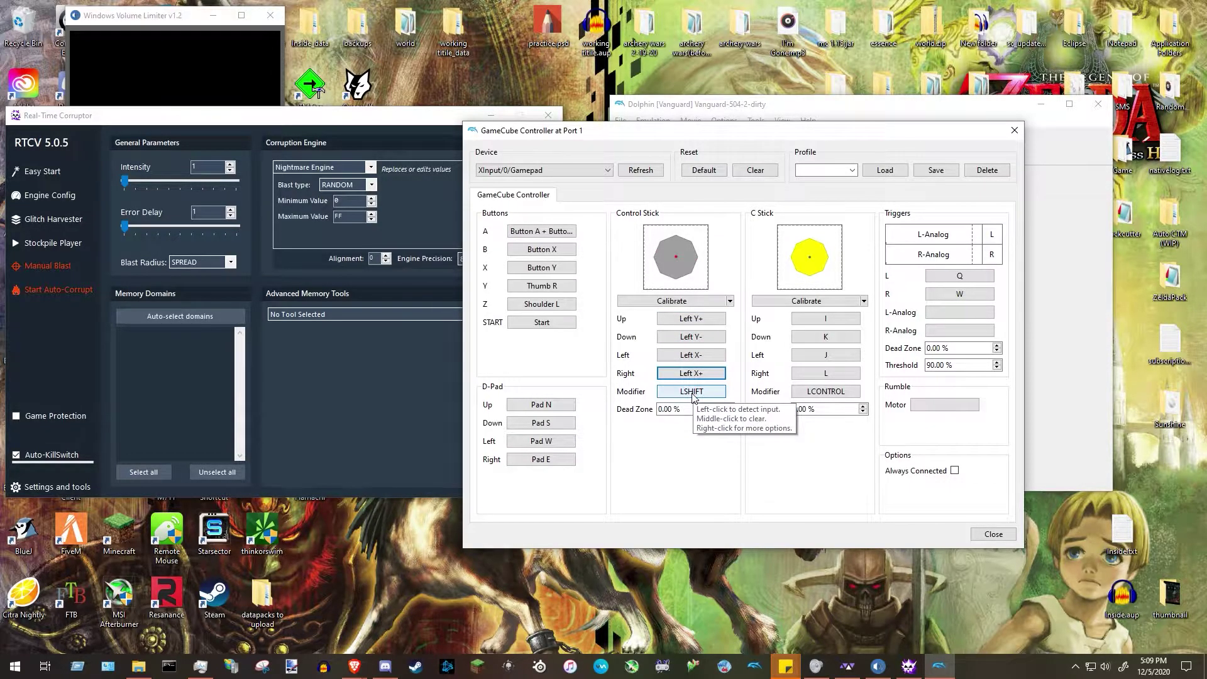
left_click(692, 396)
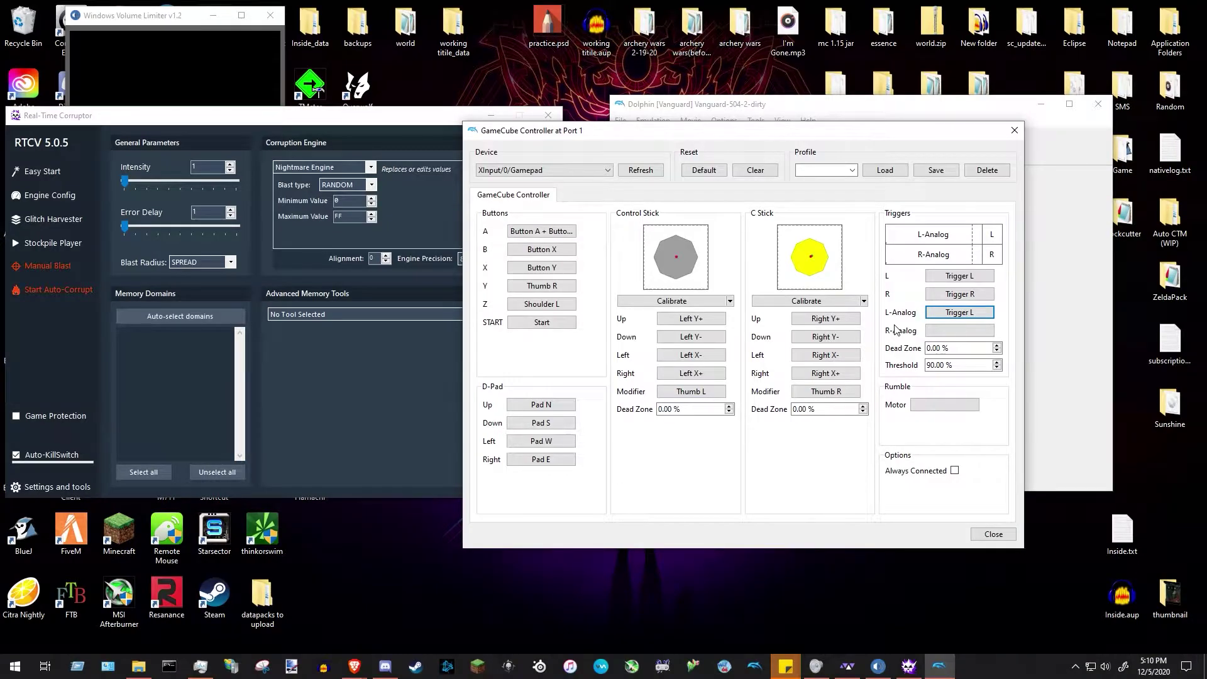
left_click(954, 332)
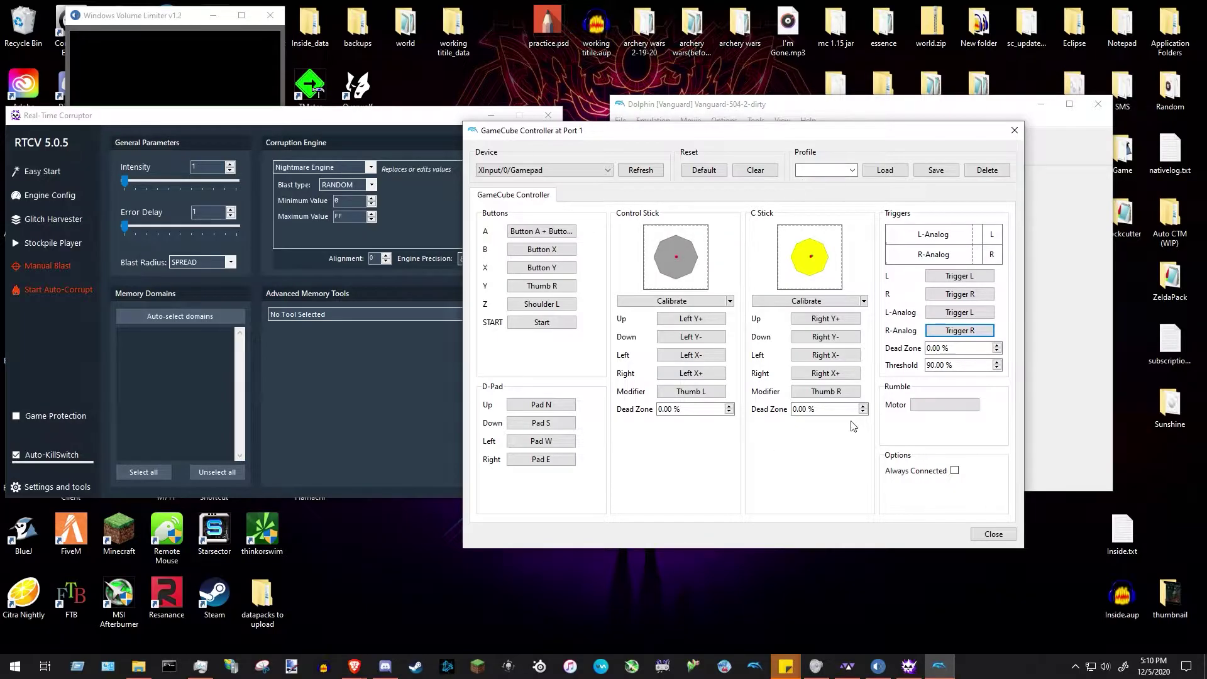
Save the Port 1 mappings as the 'xbone' profile and close the mapping window.
left_click(825, 176)
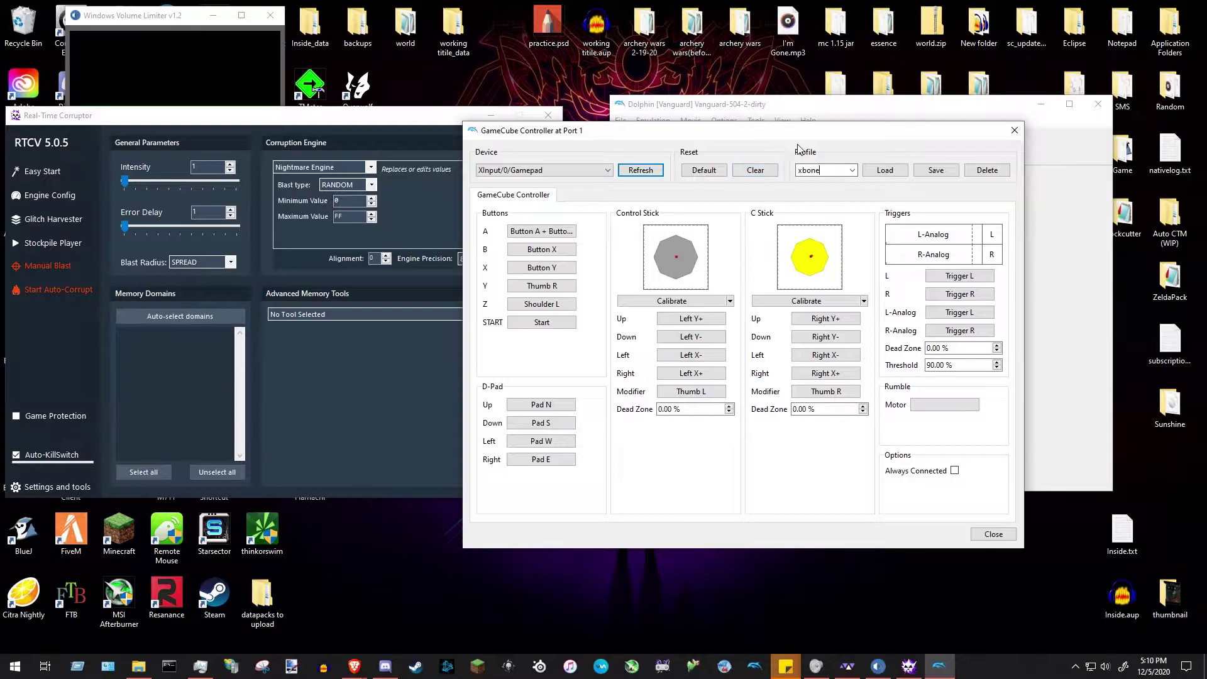
left_click(936, 170)
left_click(994, 535)
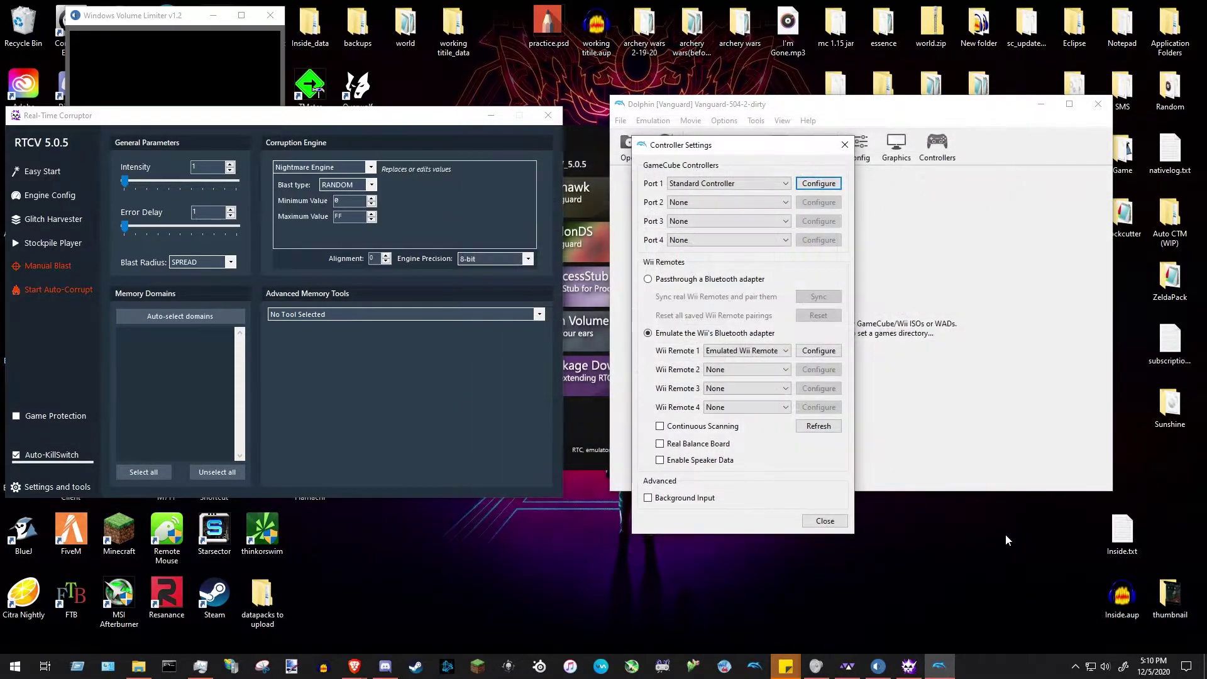
Bind Decrease Emulation Speed to Down and Increase Emulation Speed to Up in Hotkey Settings.
left_click(820, 521)
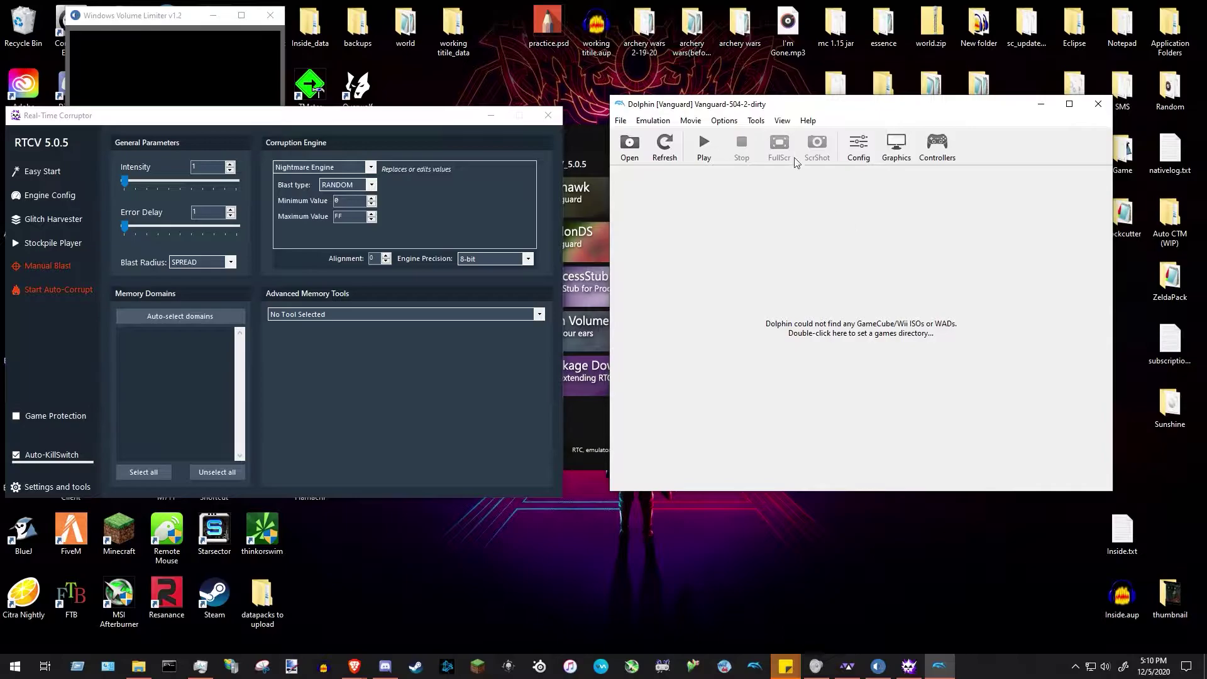
left_click(733, 120)
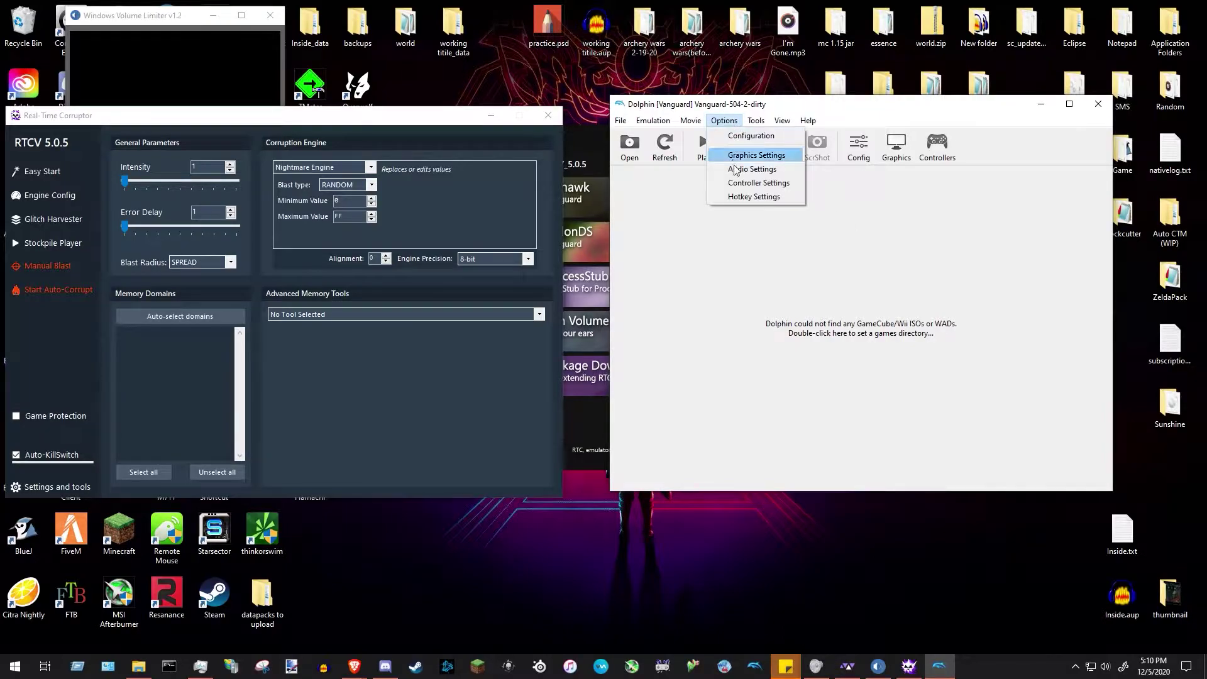
left_click(744, 191)
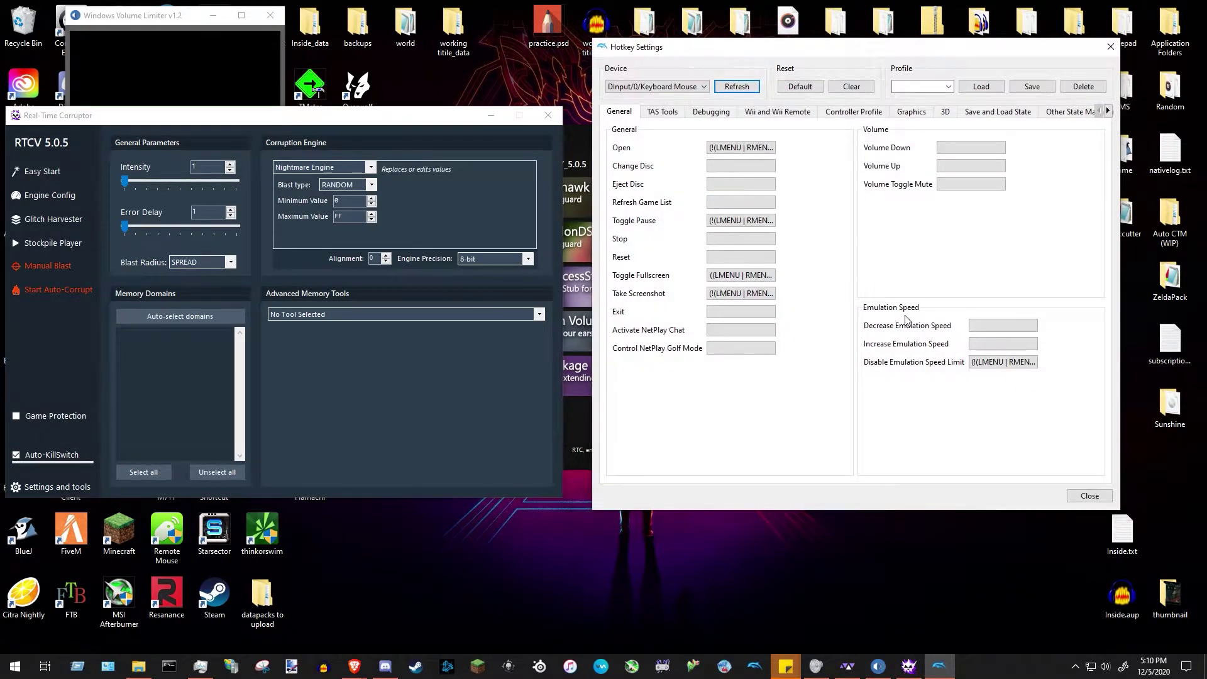
left_click(990, 329)
key("Down")
left_click(992, 344)
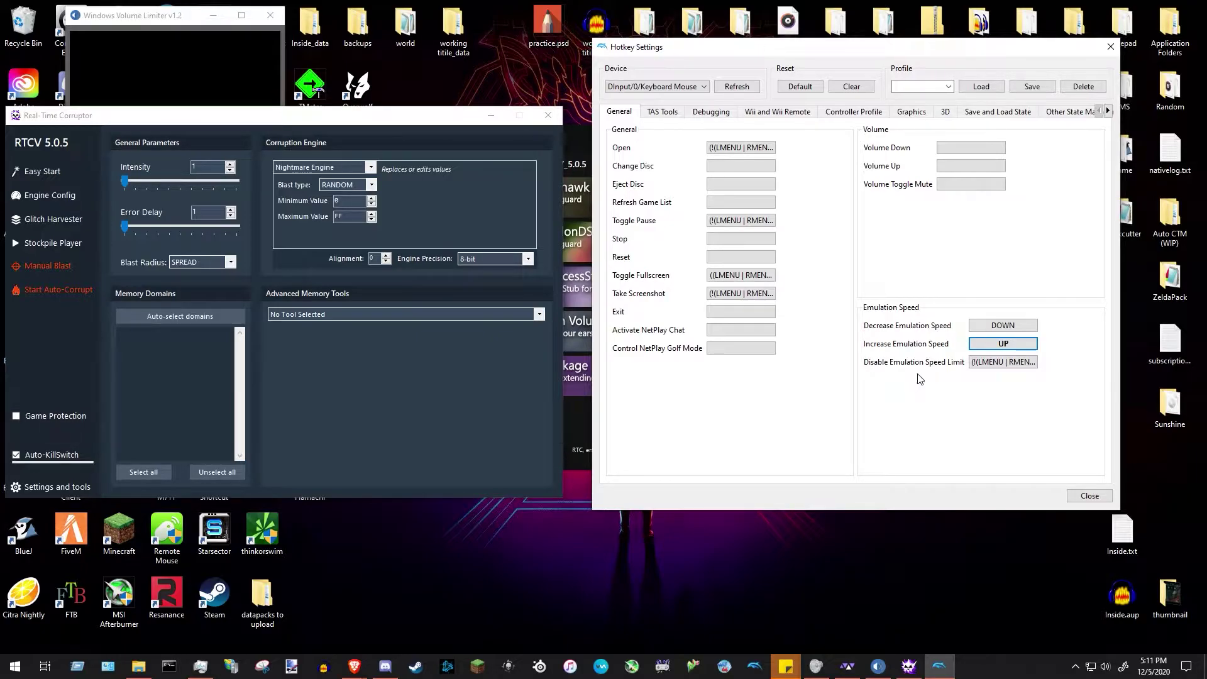
key("Tab")
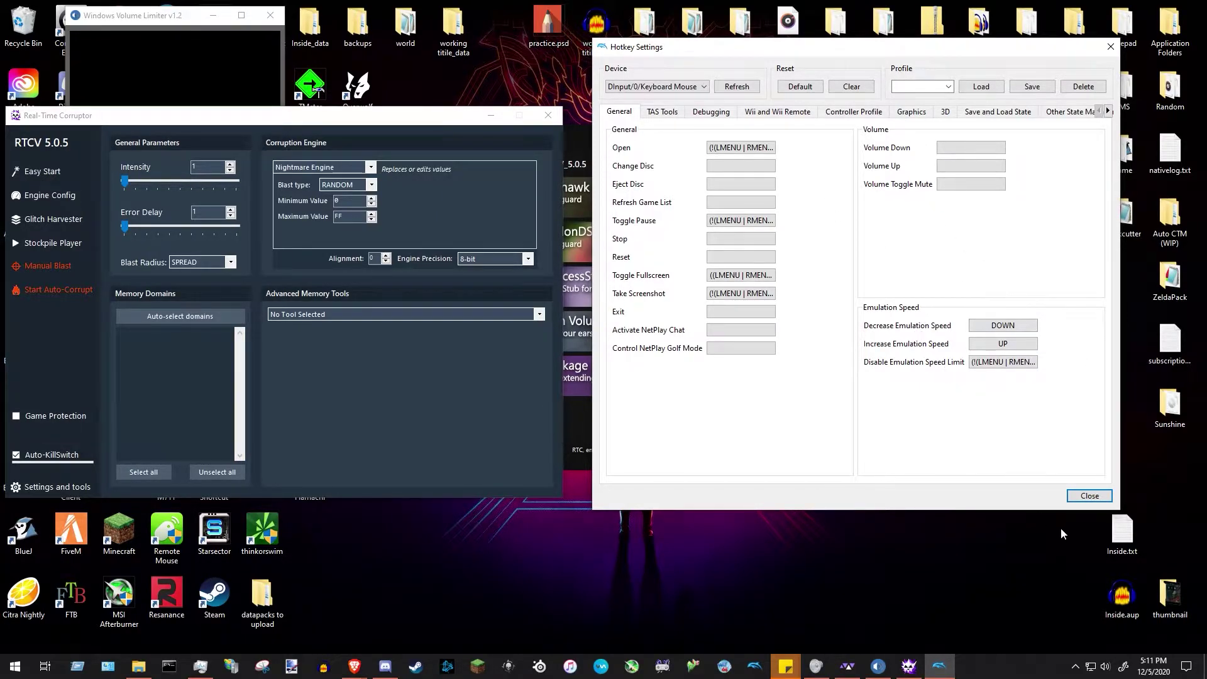
left_click(1090, 496)
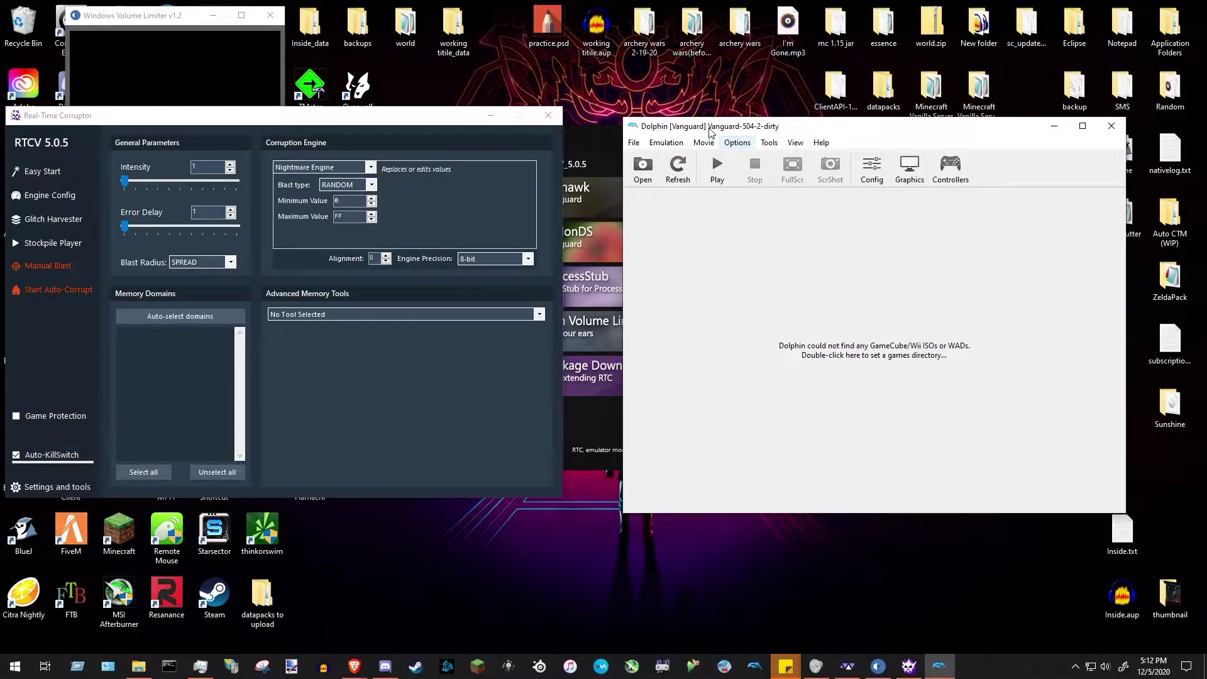
Load the Super Mario Sunshine image and fast-forward with Tab through the intro to the beach.
left_click_drag(711, 131, 669, 140)
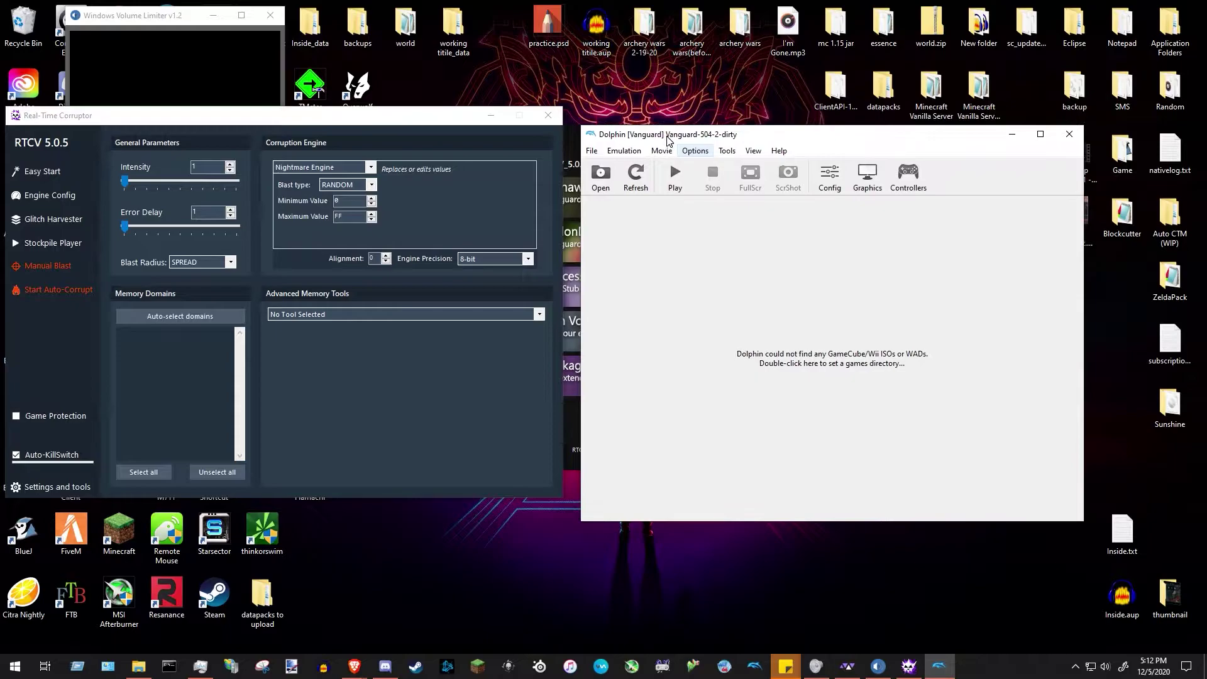
left_click(600, 181)
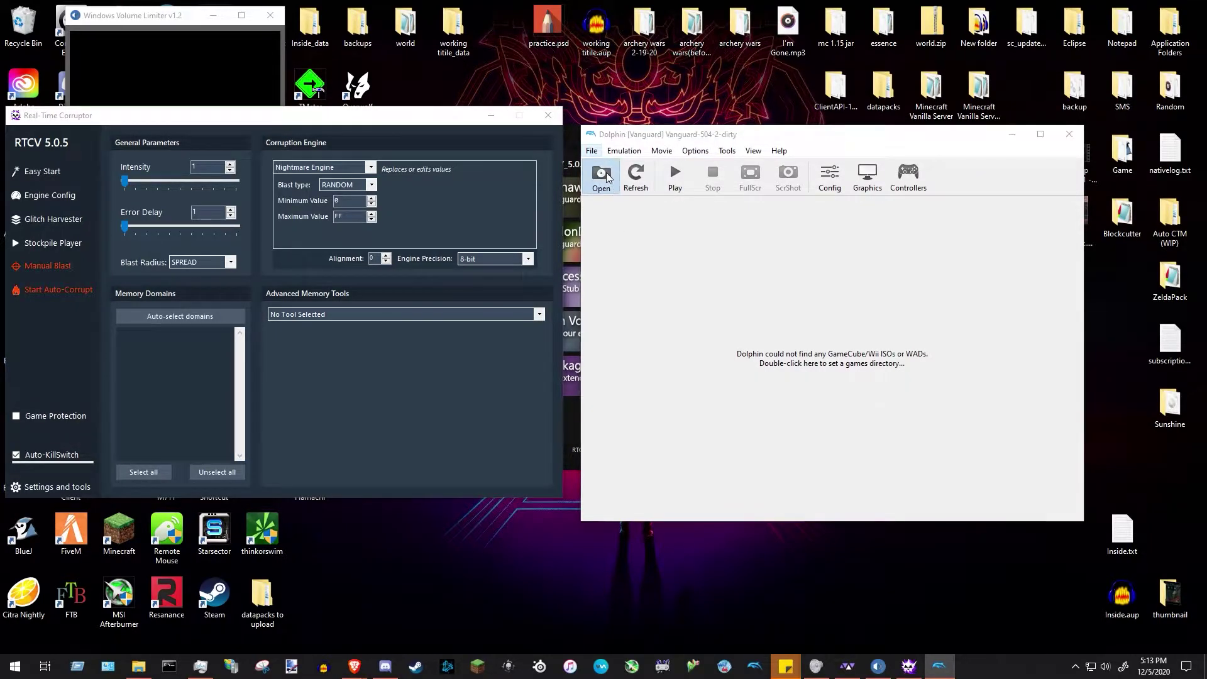
left_click_drag(733, 152, 658, 135)
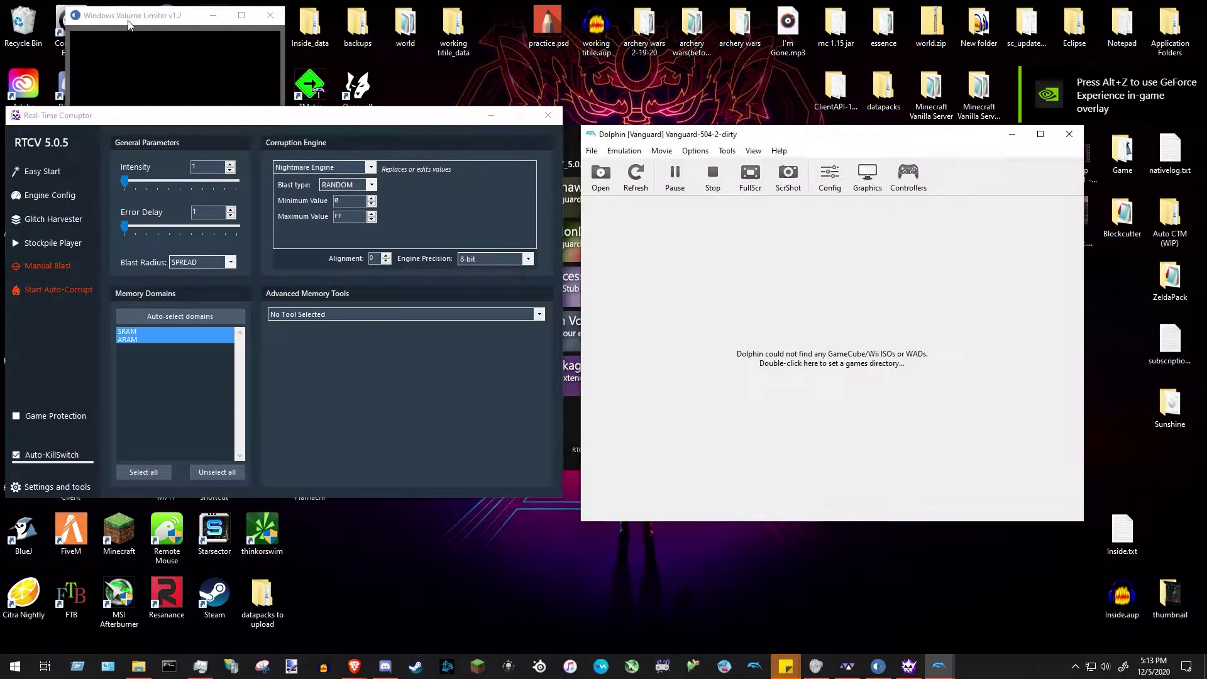
left_click(158, 38)
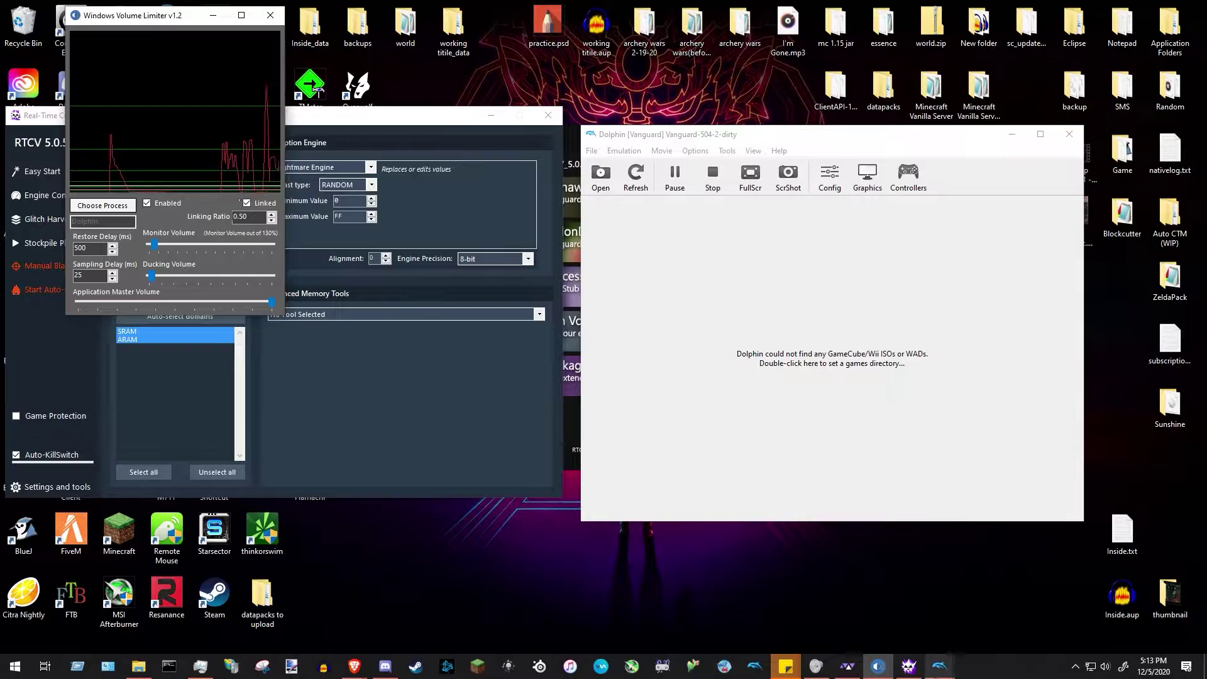
mouse_move(941, 676)
left_click(989, 613)
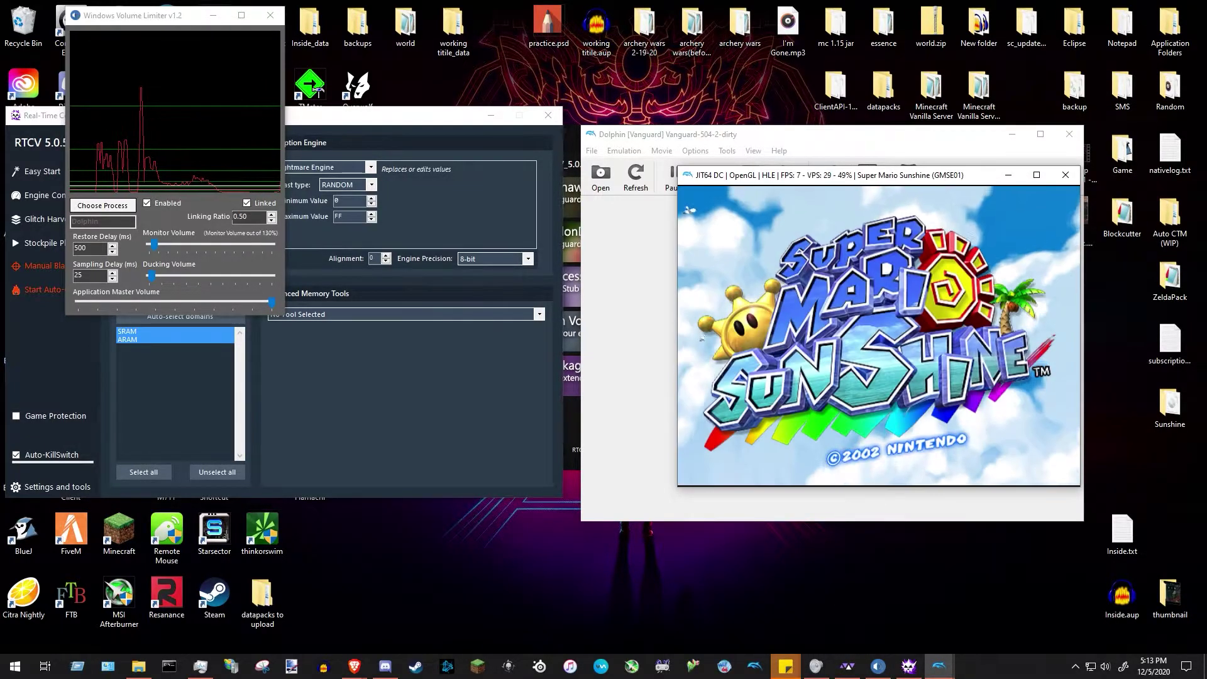
key("Tab")
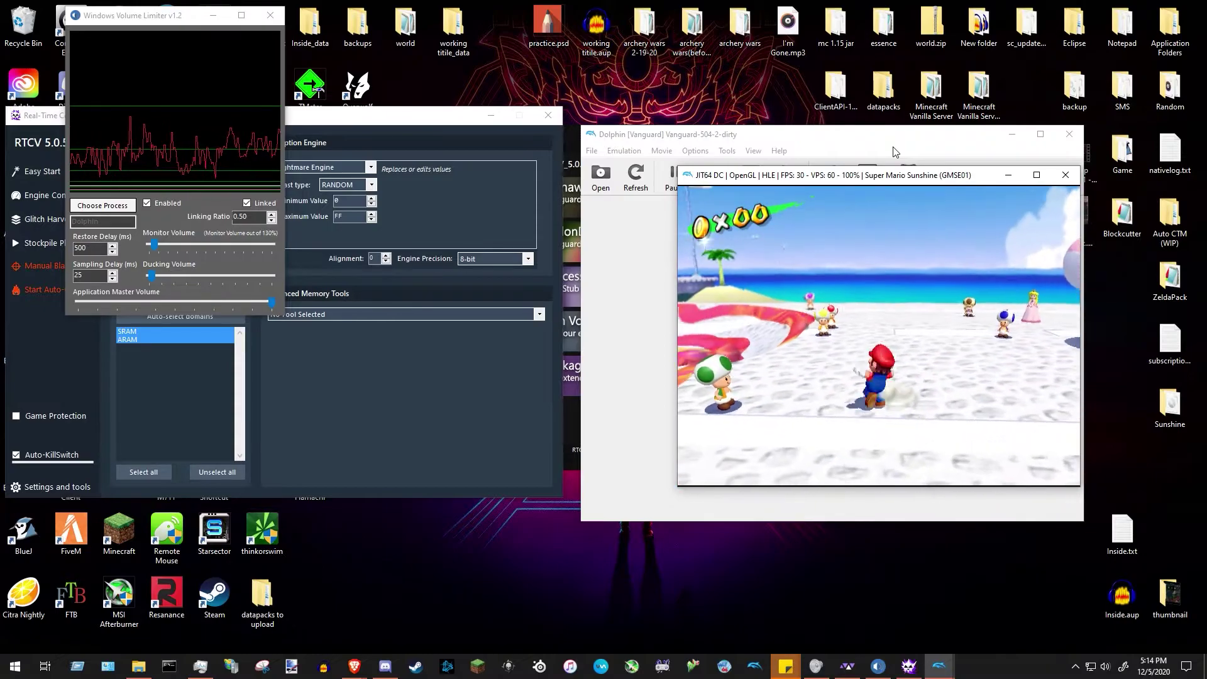
Pick Vector Engine from the Real-Time Corruptor's Corruption Engine dropdown.
left_click(361, 121)
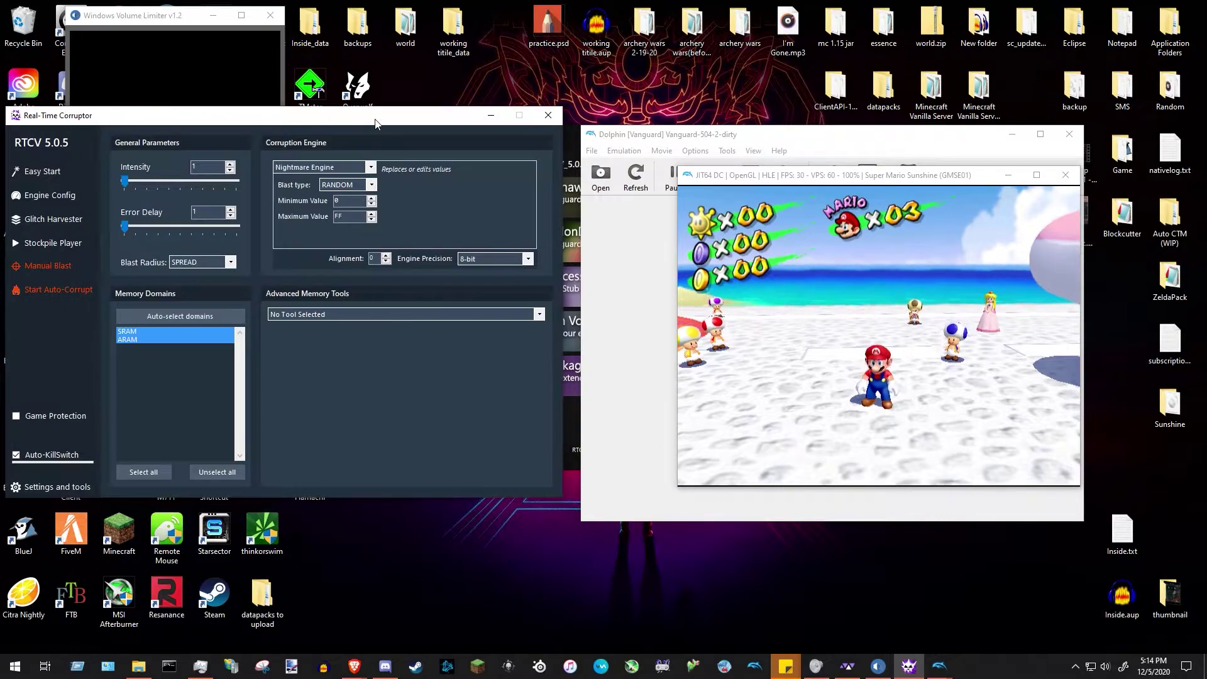
left_click_drag(368, 121, 439, 129)
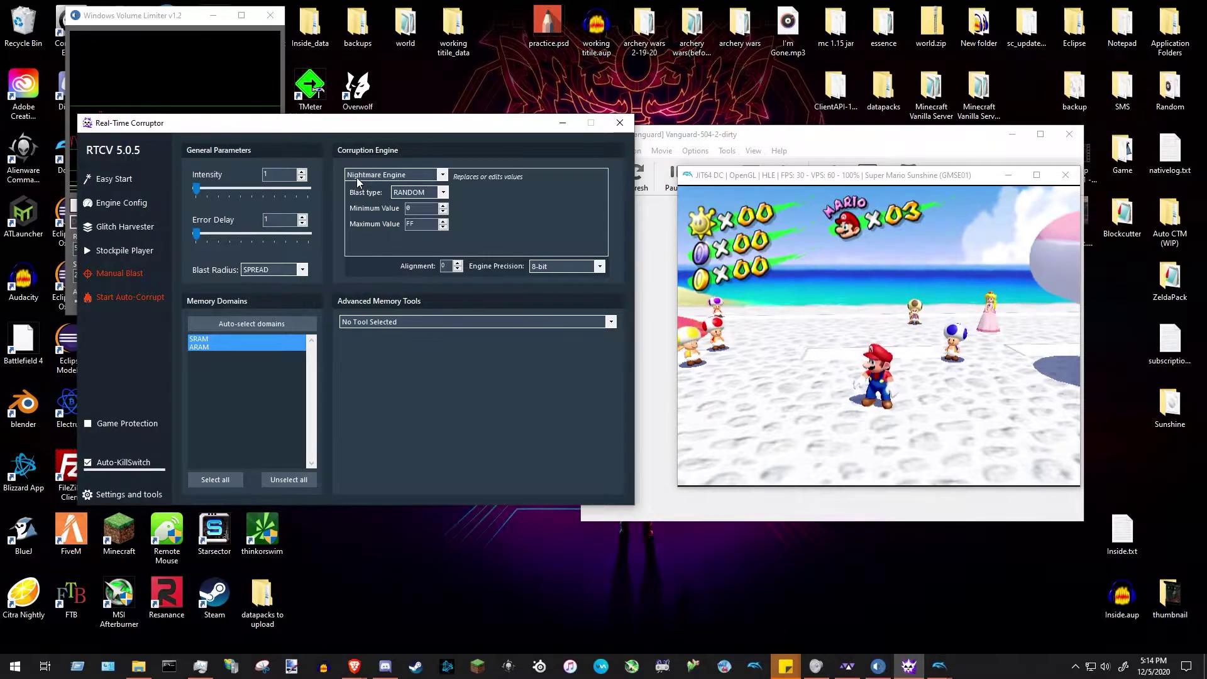
left_click(434, 176)
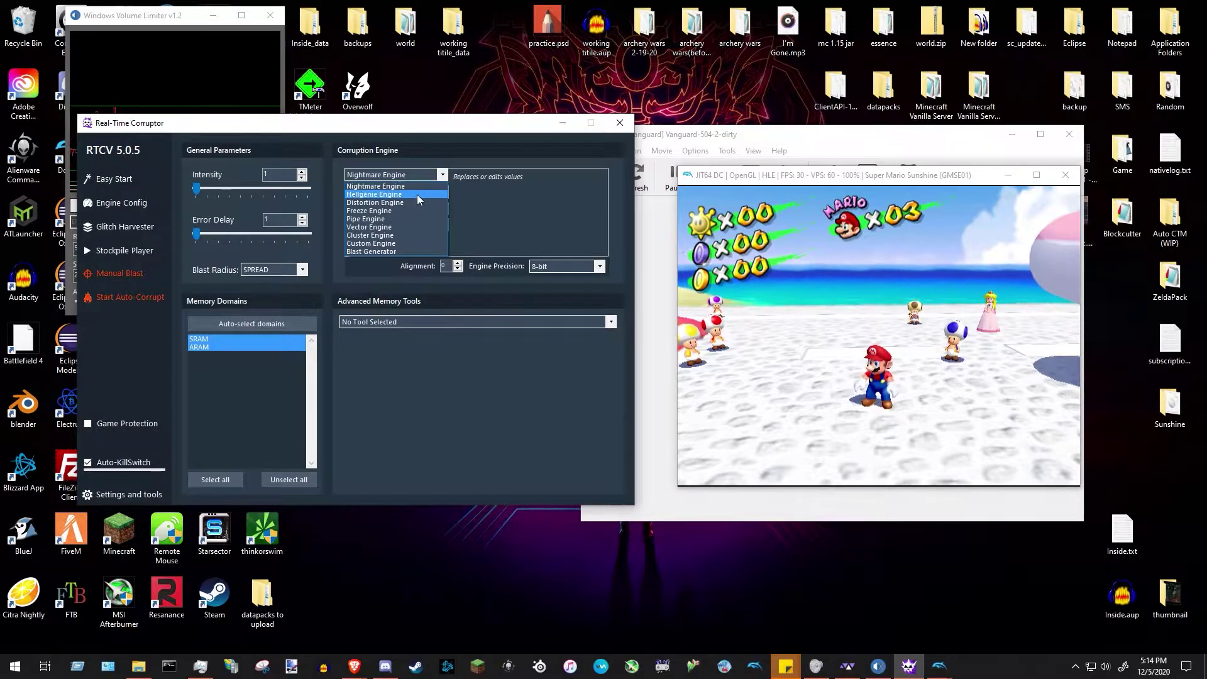
left_click(399, 224)
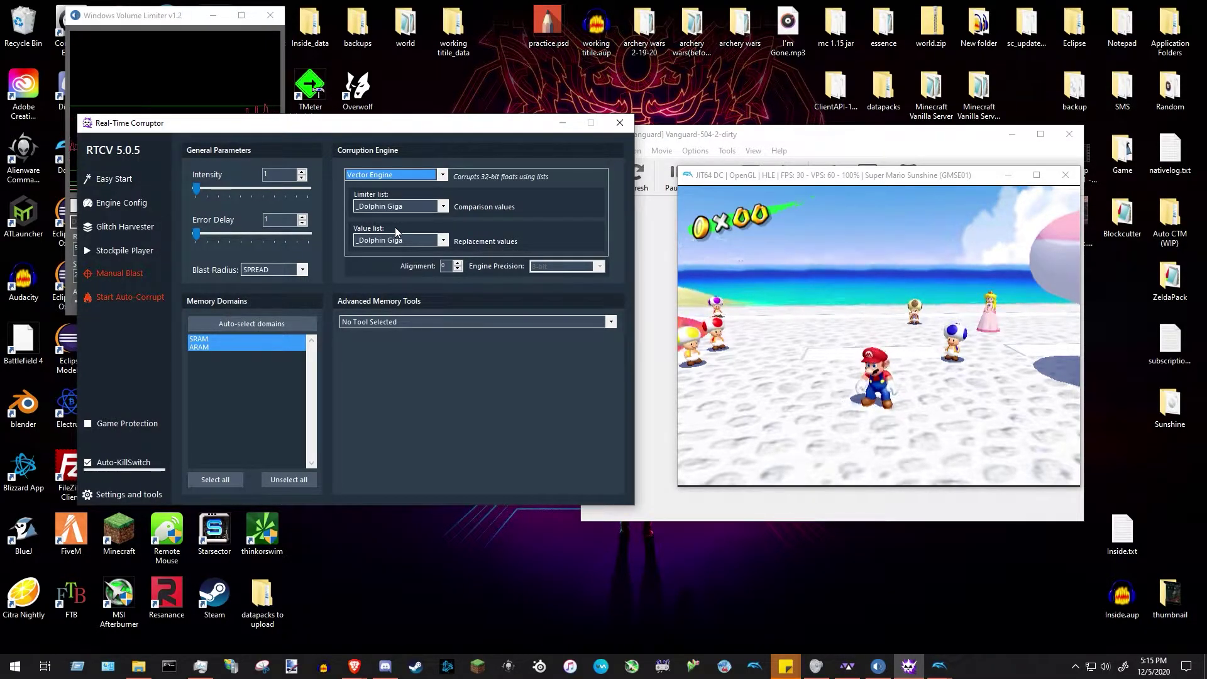
Open the Glitch Harvester and slide Generator Control Intensity to its maximum of 500000.
left_click(100, 229)
left_click_drag(194, 135, 313, 165)
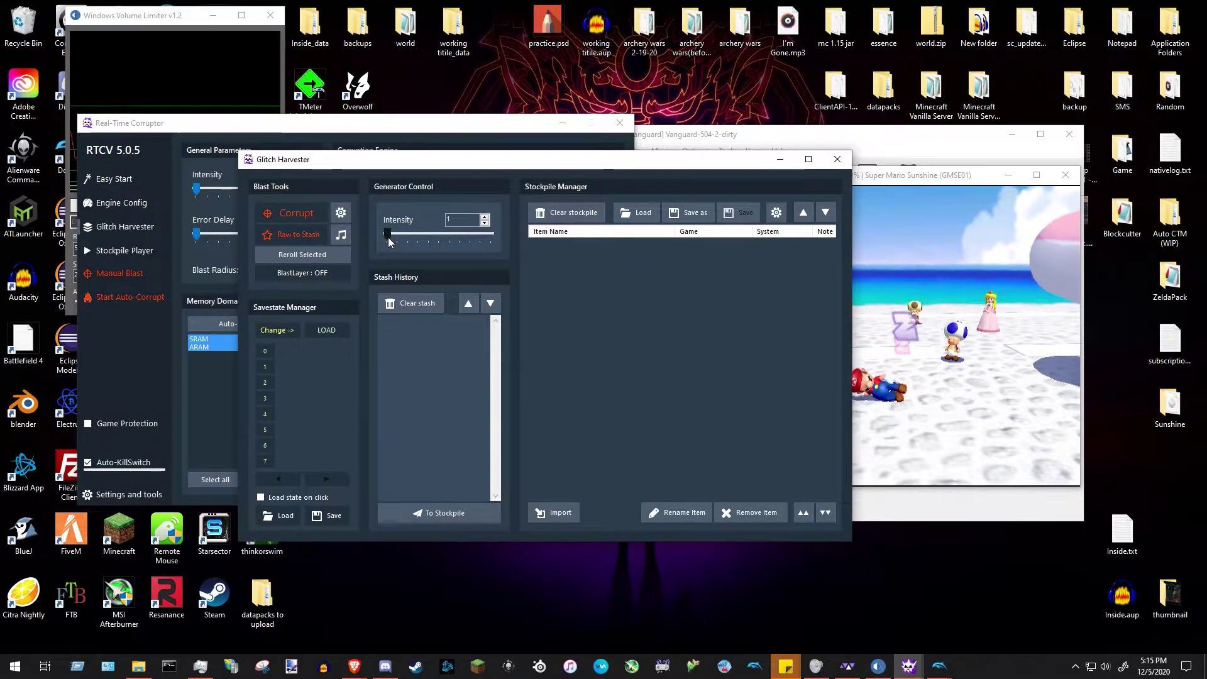
left_click_drag(388, 238, 502, 229)
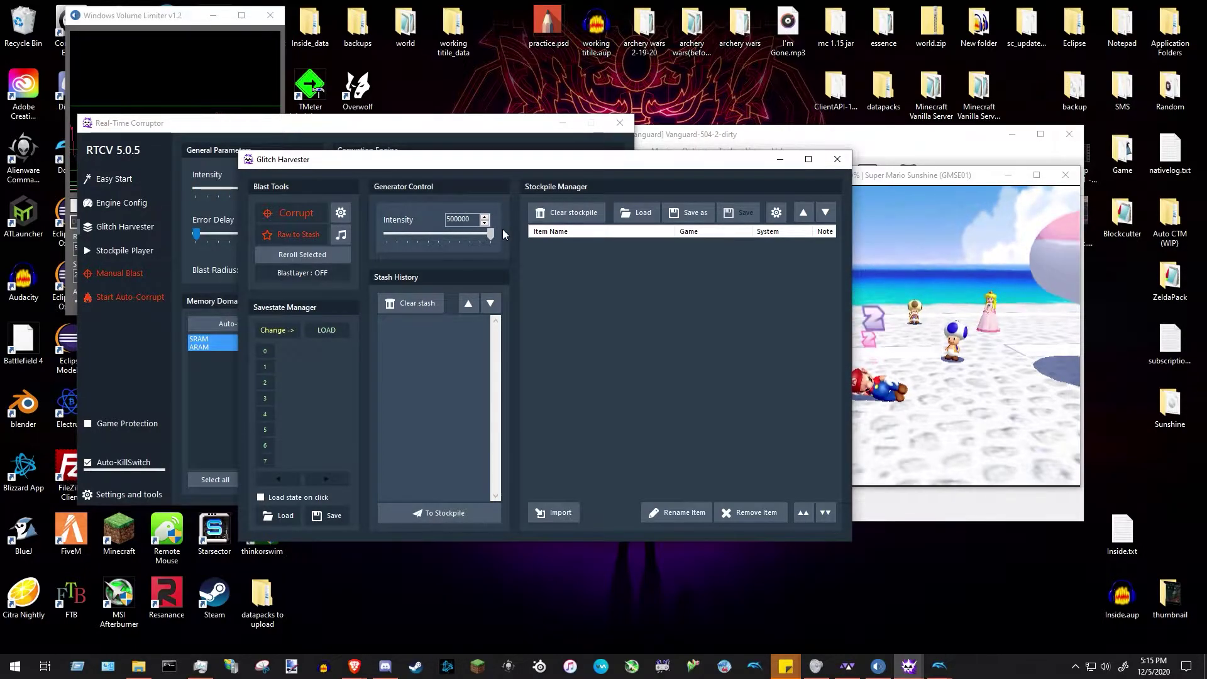